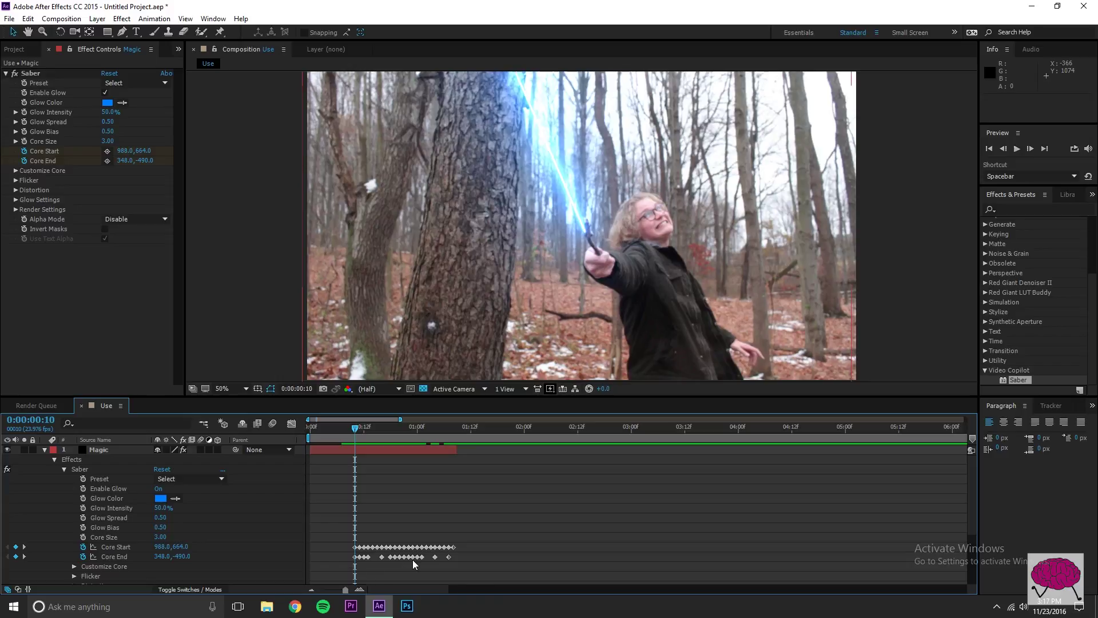
Collapse the Saber effect settings on the Magic layer and expand its Transform properties
{"action": "mouse_move", "coordinate": [402, 553]}
{"action": "left_click", "coordinate": [99, 451]}
{"action": "scroll", "coordinate": [138, 525], "scroll_direction": "down", "scroll_amount": 5}
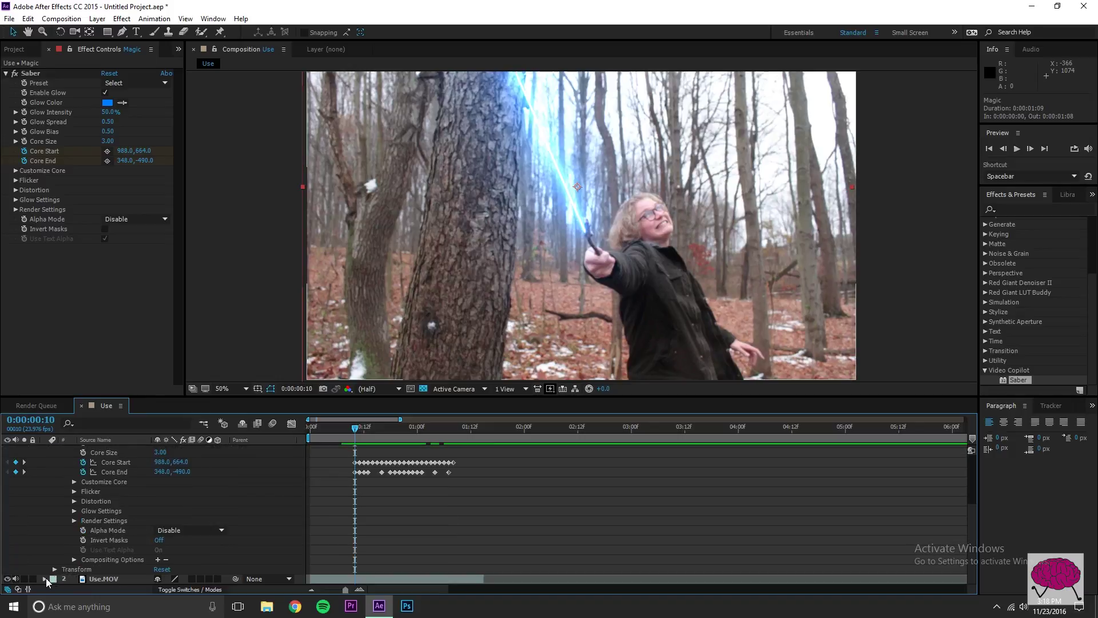
{"action": "left_click", "coordinate": [44, 560]}
{"action": "scroll", "coordinate": [71, 533], "scroll_direction": "up", "scroll_amount": 4}
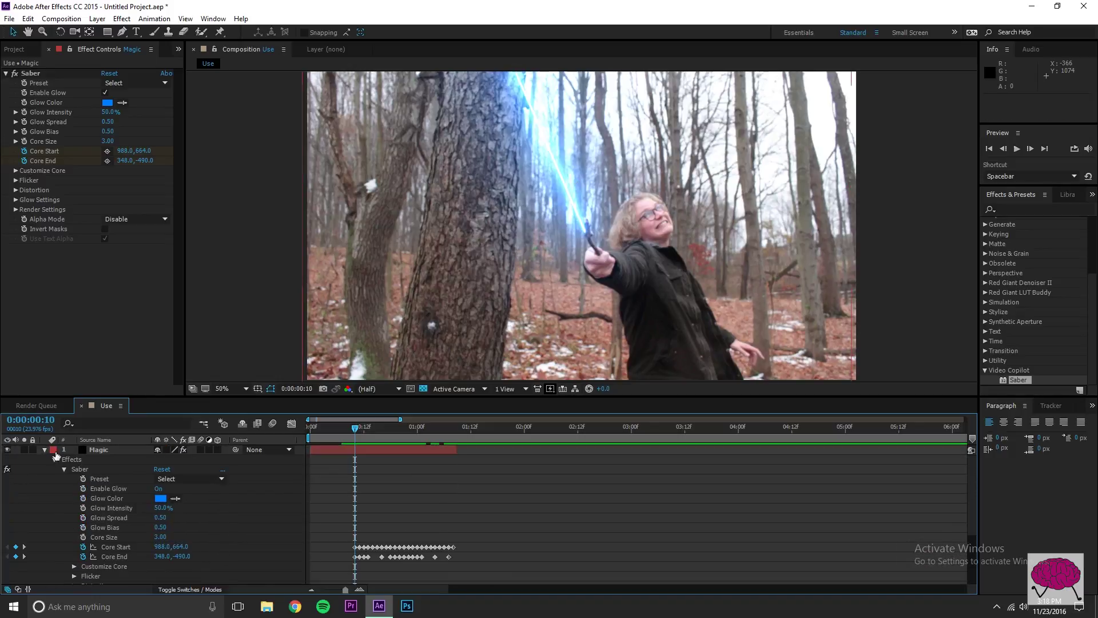
{"action": "left_click", "coordinate": [44, 449]}
{"action": "left_click", "coordinate": [44, 449]}
{"action": "left_click", "coordinate": [64, 470]}
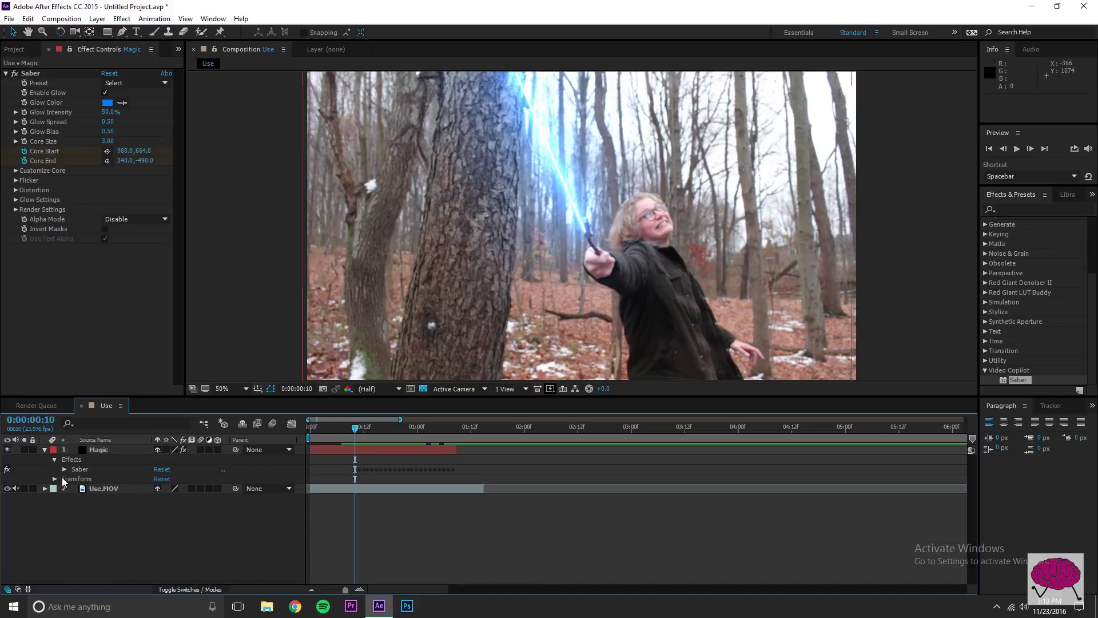
{"action": "left_click", "coordinate": [54, 478]}
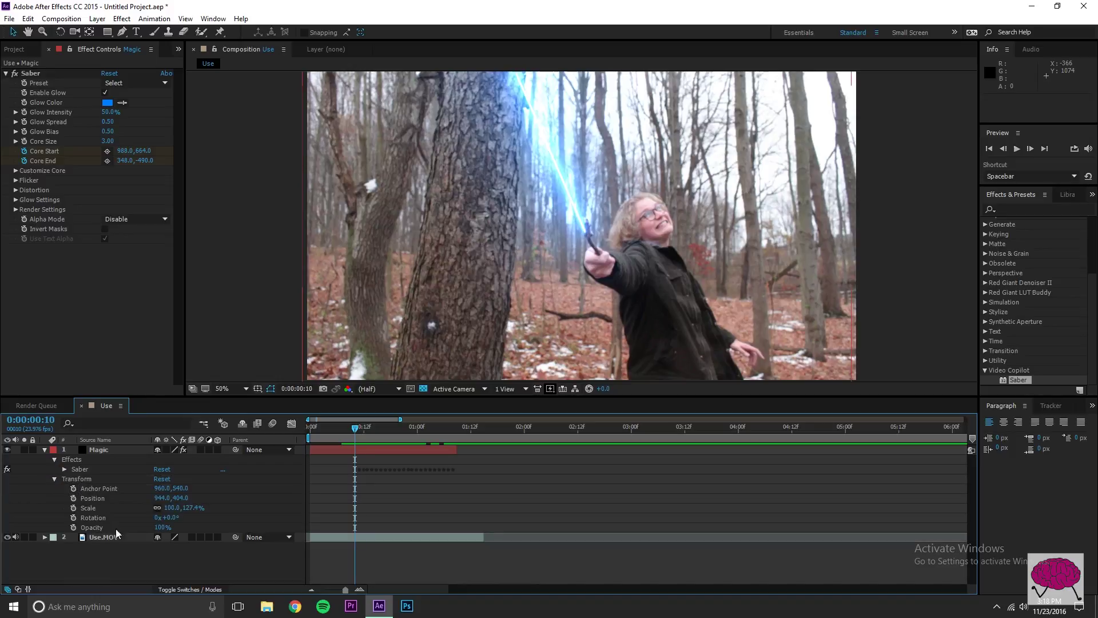
Trim the start of the Magic layer to frame 10, where the beam should begin
{"action": "left_click_drag", "start_coordinate": [345, 588], "coordinate": [356, 592]}
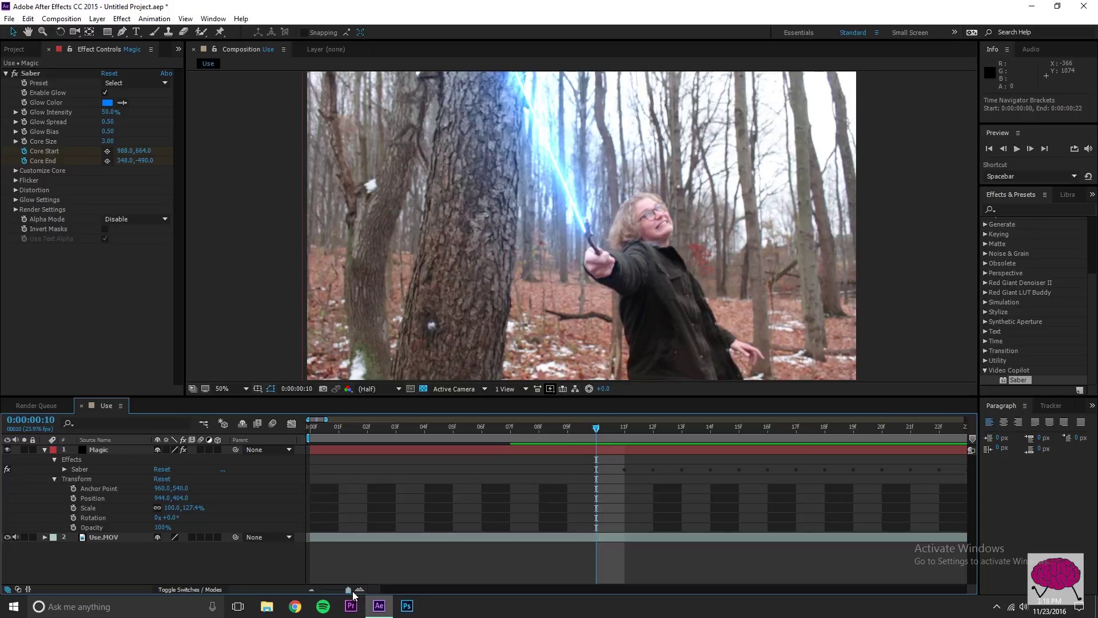
{"action": "left_click_drag", "start_coordinate": [572, 426], "coordinate": [482, 429]}
{"action": "left_click_drag", "start_coordinate": [348, 586], "coordinate": [342, 589]}
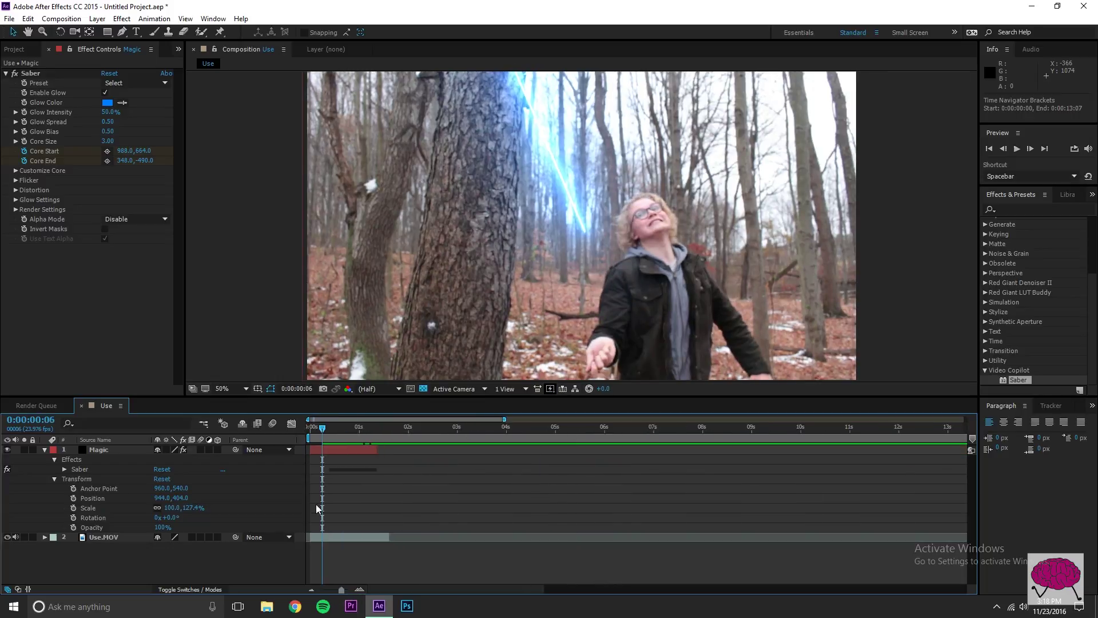
{"action": "left_click_drag", "start_coordinate": [310, 449], "coordinate": [329, 450]}
{"action": "left_click_drag", "start_coordinate": [342, 589], "coordinate": [350, 589]}
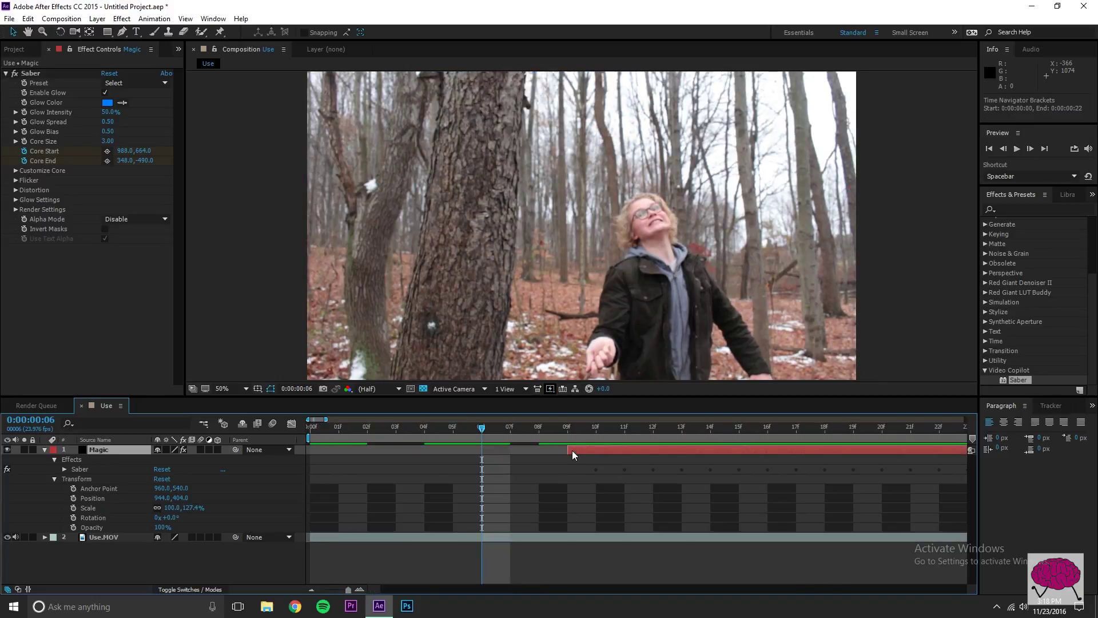
{"action": "left_click_drag", "start_coordinate": [561, 426], "coordinate": [586, 437]}
{"action": "left_click_drag", "start_coordinate": [426, 449], "coordinate": [596, 450]}
Keyframe the Magic layer's opacity at 100% on frame 10 and 0% on frame 8
{"action": "left_click", "coordinate": [453, 426]}
{"action": "left_click_drag", "start_coordinate": [436, 422], "coordinate": [520, 427]}
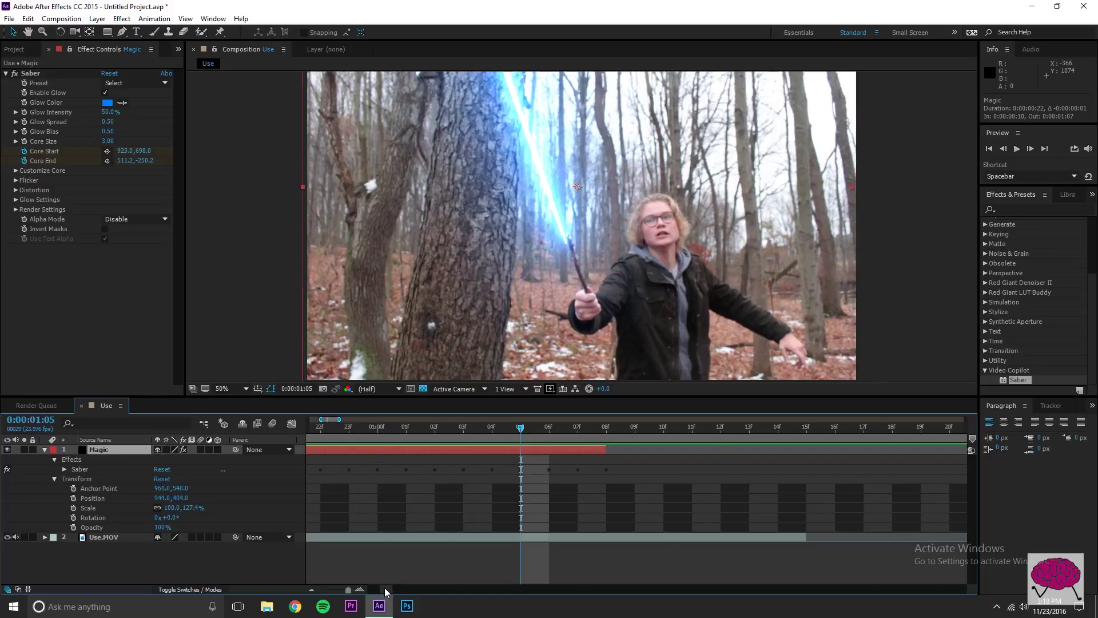
{"action": "scroll", "coordinate": [385, 588], "scroll_direction": "left", "scroll_amount": 10}
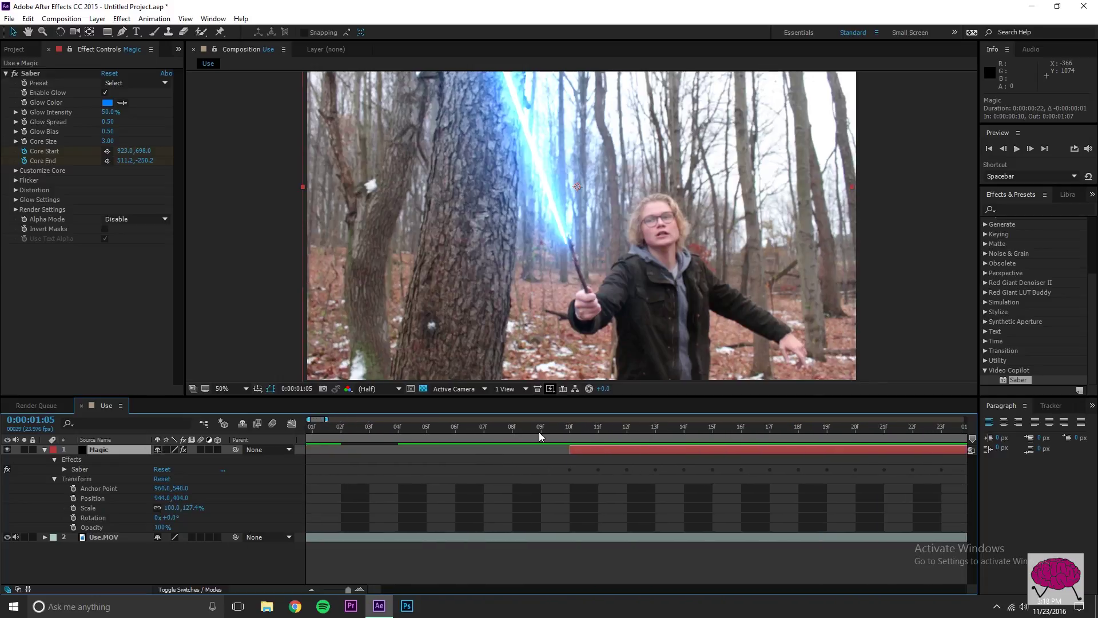
{"action": "left_click", "coordinate": [561, 430]}
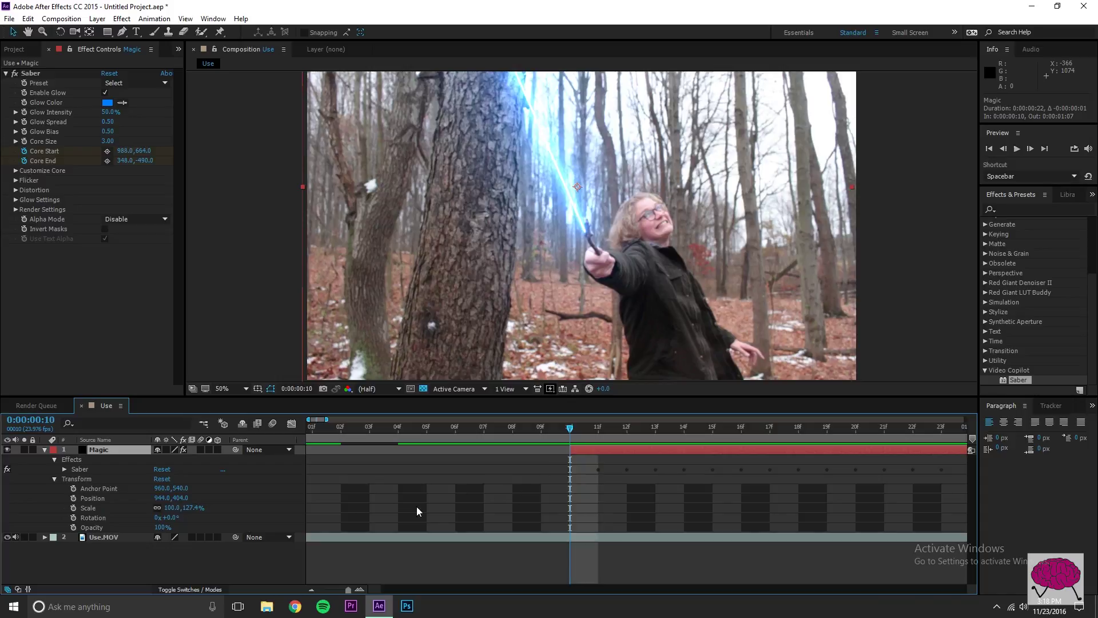
{"action": "left_click", "coordinate": [73, 527]}
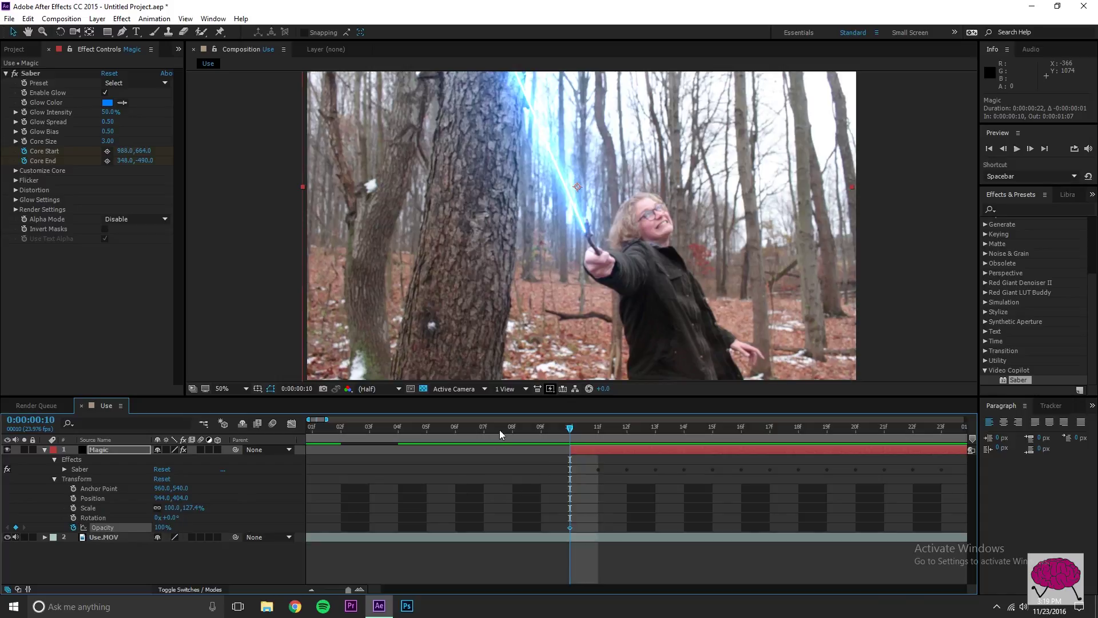
{"action": "left_click_drag", "start_coordinate": [575, 430], "coordinate": [512, 428]}
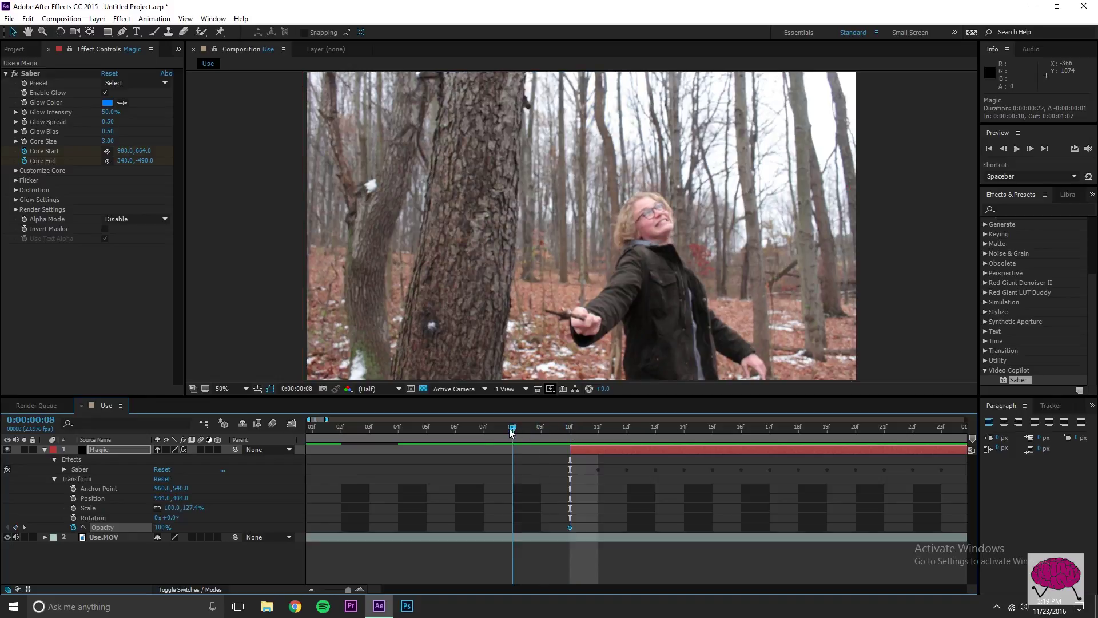
{"action": "left_click_drag", "start_coordinate": [163, 527], "coordinate": [108, 528]}
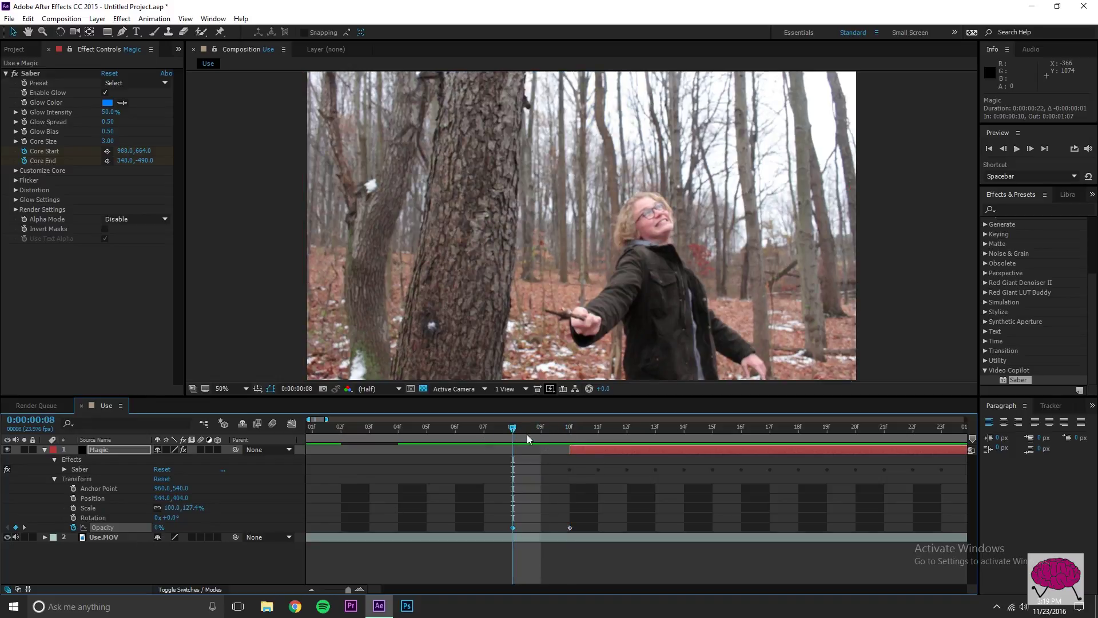
Try slower fade-ins by moving the 0% opacity keyframe to frame 6 and the 100% keyframe as late as frame 15
{"action": "left_click_drag", "start_coordinate": [483, 428], "coordinate": [571, 434]}
{"action": "left_click_drag", "start_coordinate": [571, 528], "coordinate": [684, 527]}
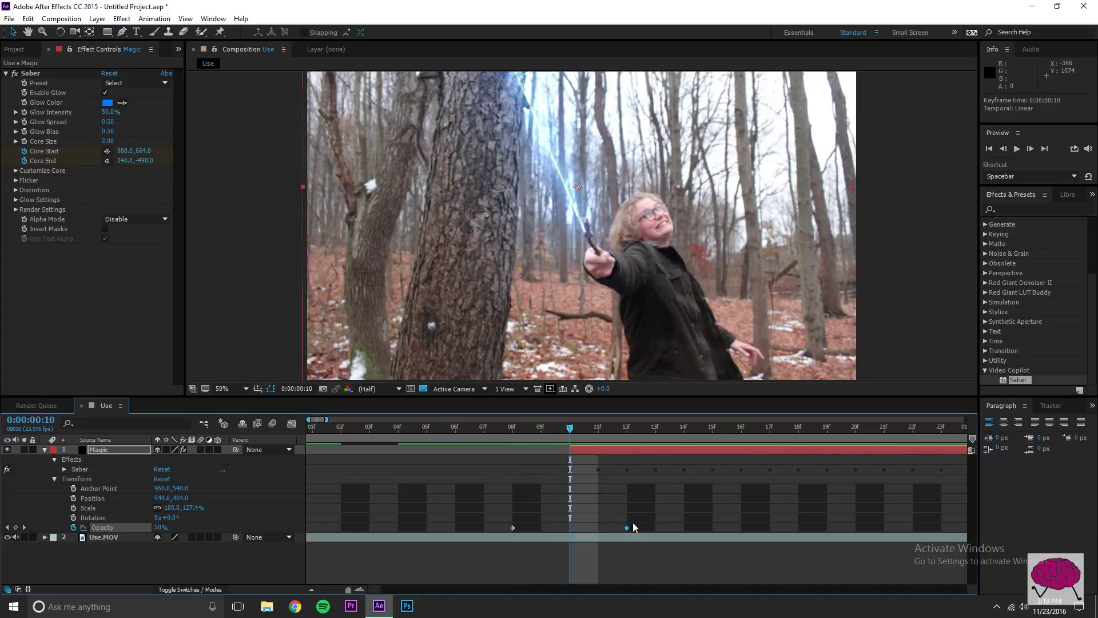
{"action": "left_click_drag", "start_coordinate": [564, 426], "coordinate": [443, 498]}
{"action": "left_click_drag", "start_coordinate": [539, 528], "coordinate": [482, 527]}
{"action": "left_click_drag", "start_coordinate": [710, 528], "coordinate": [643, 530]}
{"action": "left_click_drag", "start_coordinate": [543, 420], "coordinate": [608, 455]}
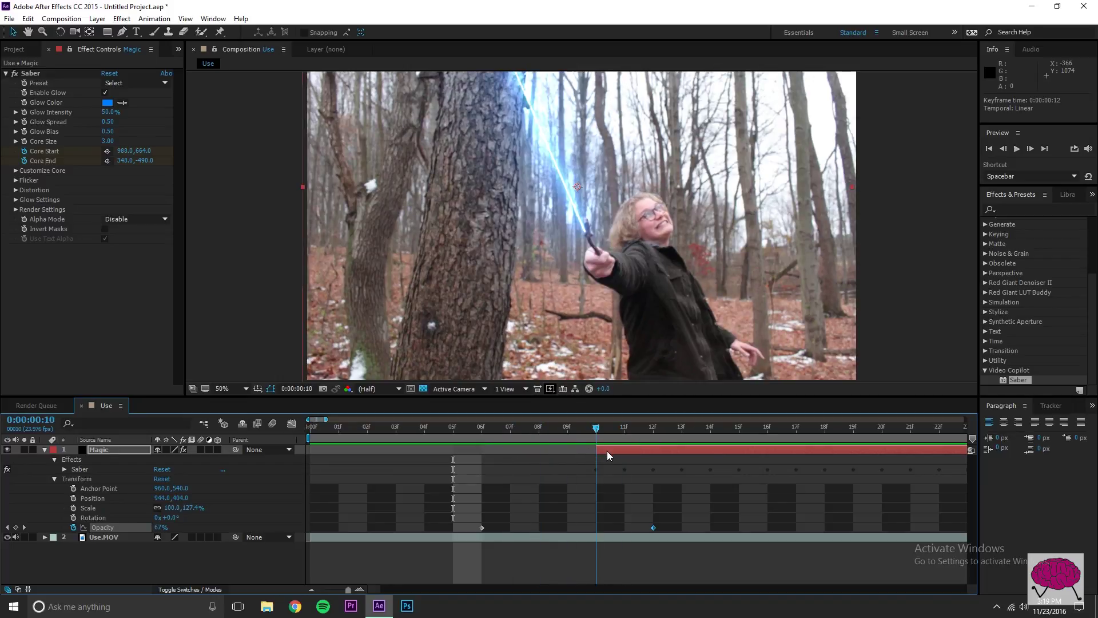
{"action": "left_click_drag", "start_coordinate": [654, 528], "coordinate": [598, 530]}
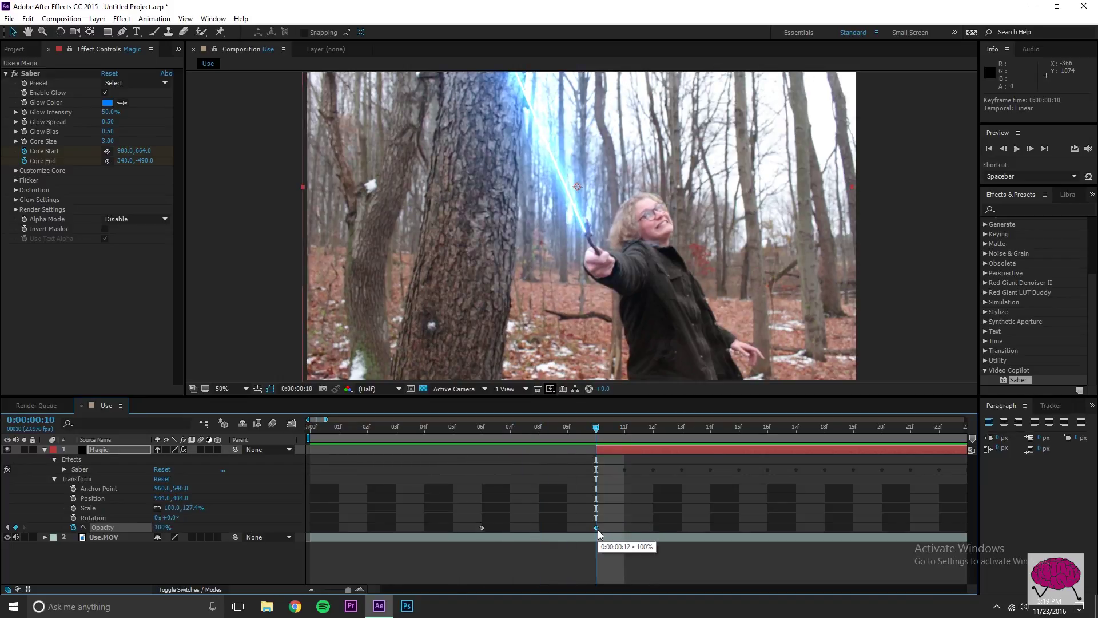
{"action": "left_click_drag", "start_coordinate": [596, 443], "coordinate": [561, 441]}
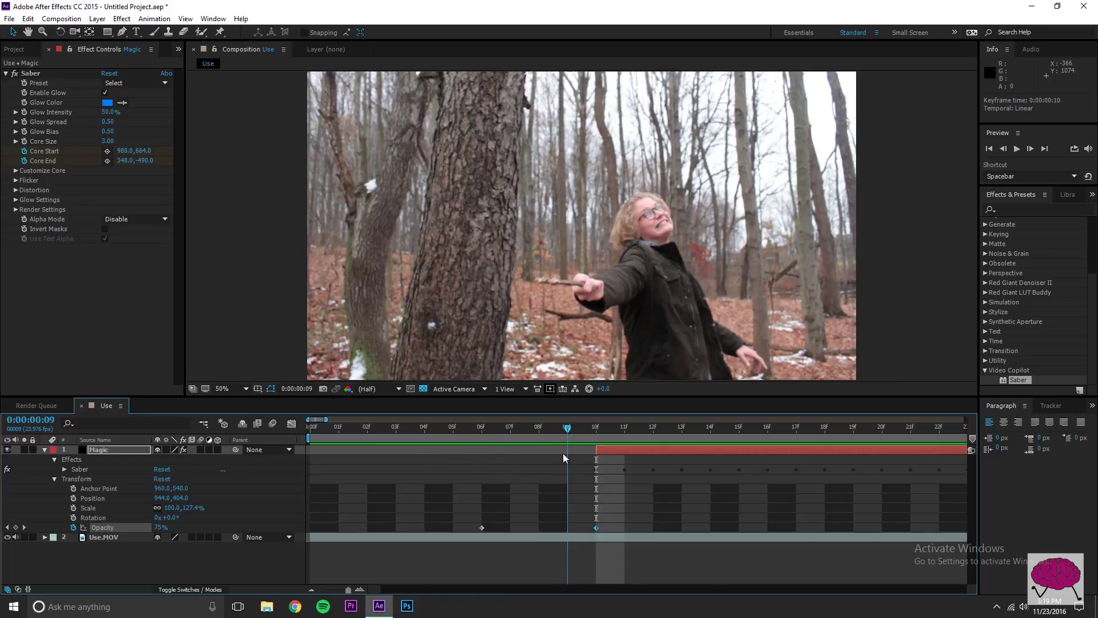
{"action": "left_click_drag", "start_coordinate": [596, 528], "coordinate": [739, 527]}
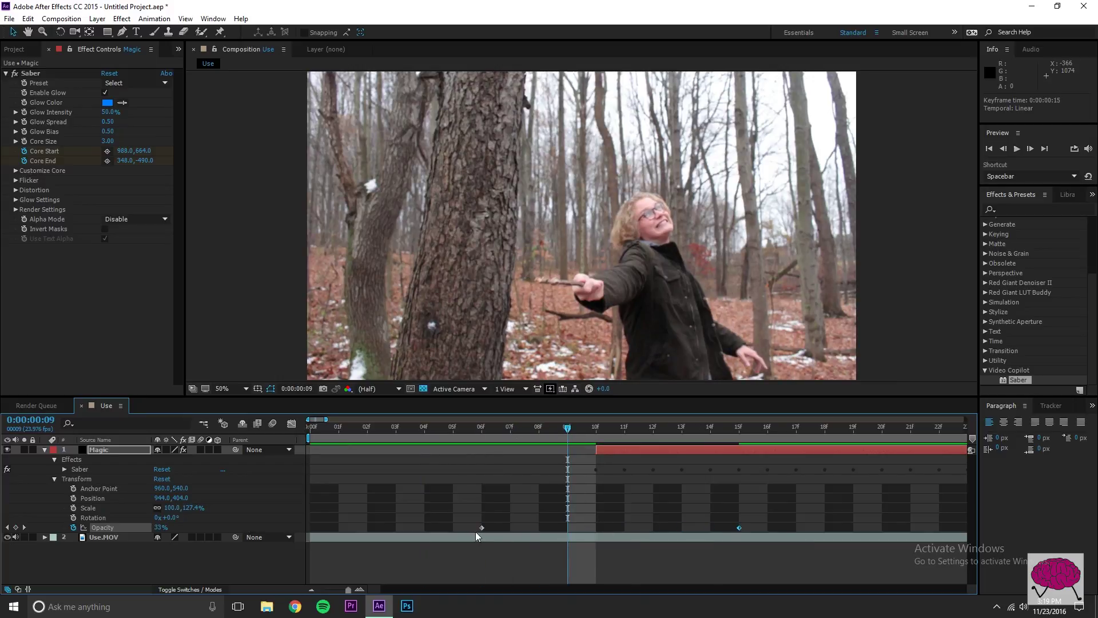
Move the 0% opacity keyframe to frame 10 and the 100% keyframe to frame 12 for a quick fade-in
{"action": "left_click_drag", "start_coordinate": [483, 527], "coordinate": [596, 528]}
{"action": "left_click_drag", "start_coordinate": [574, 430], "coordinate": [544, 454]}
{"action": "left_click_drag", "start_coordinate": [739, 527], "coordinate": [653, 527]}
{"action": "mouse_move", "coordinate": [601, 431]}
{"action": "left_mouse_down"}
{"action": "mouse_move", "coordinate": [513, 425]}
{"action": "mouse_move", "coordinate": [685, 445]}
{"action": "mouse_move", "coordinate": [500, 437]}
{"action": "mouse_move", "coordinate": [644, 448]}
{"action": "mouse_move", "coordinate": [585, 448]}
{"action": "mouse_move", "coordinate": [613, 446]}
{"action": "left_mouse_up"}
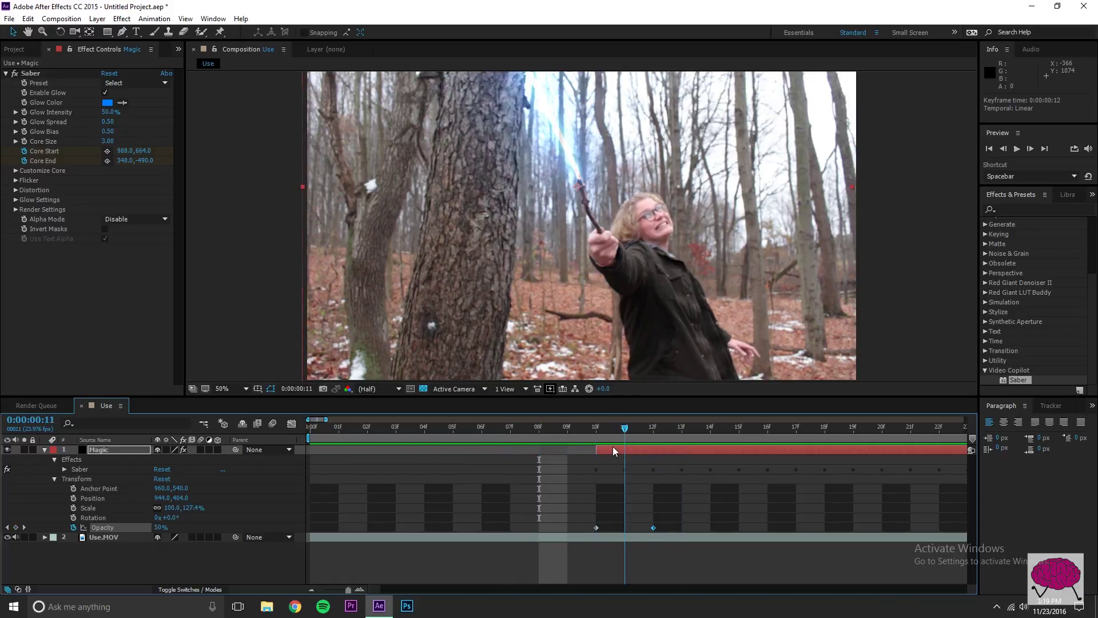
{"action": "left_click_drag", "start_coordinate": [617, 448], "coordinate": [642, 447]}
{"action": "mouse_move", "coordinate": [654, 527]}
{"action": "left_mouse_down"}
{"action": "mouse_move", "coordinate": [682, 527]}
{"action": "mouse_move", "coordinate": [671, 526]}
{"action": "left_mouse_up"}
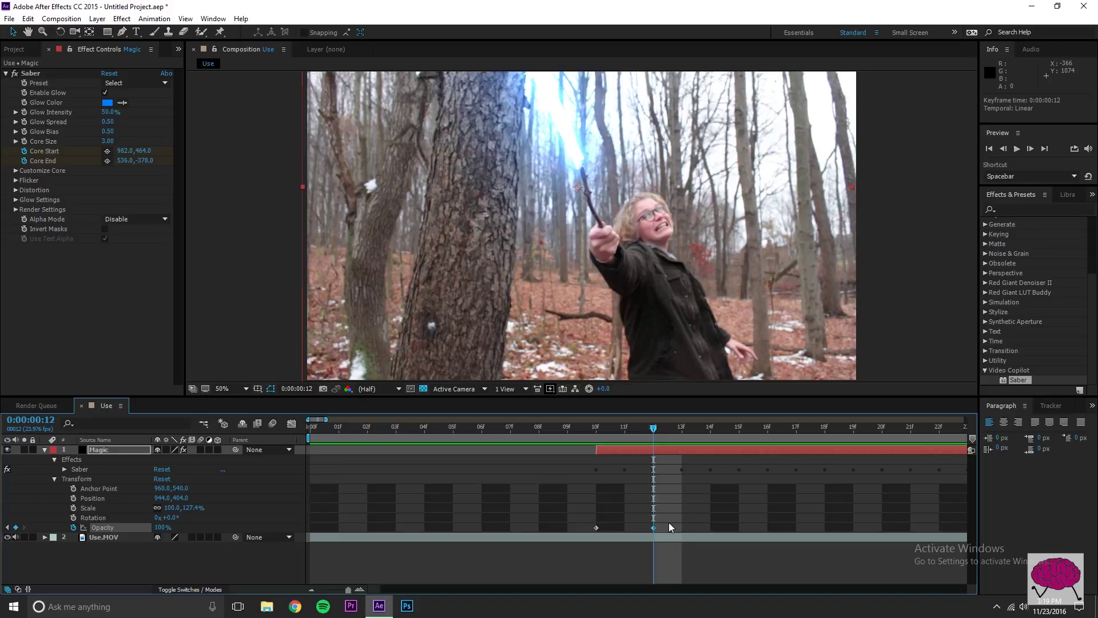
Fade out the end of the Magic layer with opacity keyframes of 100% at 0:00:01:07 and 0% at 0:00:01:08
{"action": "left_click_drag", "start_coordinate": [372, 590], "coordinate": [385, 591]}
{"action": "left_click_drag", "start_coordinate": [491, 424], "coordinate": [513, 434]}
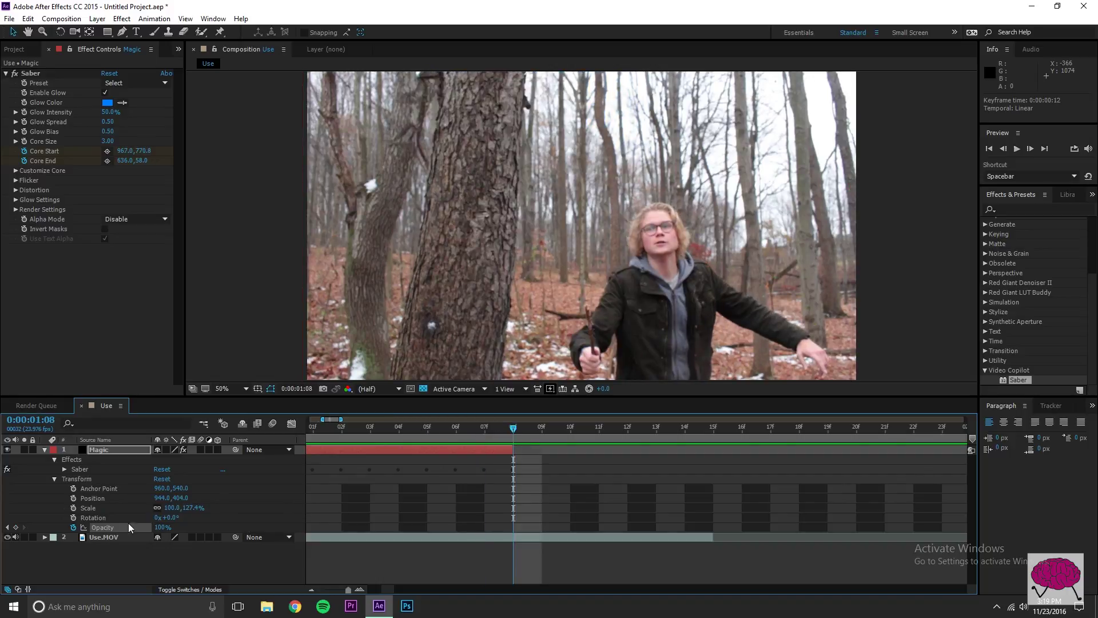
{"action": "left_click_drag", "start_coordinate": [506, 426], "coordinate": [491, 428]}
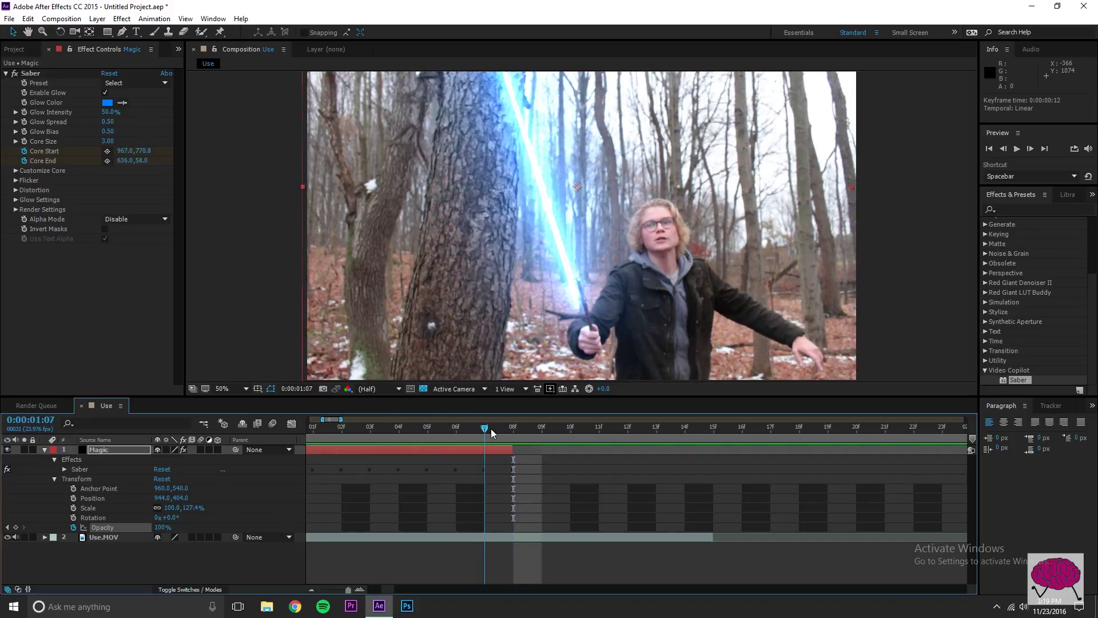
{"action": "left_click_drag", "start_coordinate": [163, 527], "coordinate": [94, 516]}
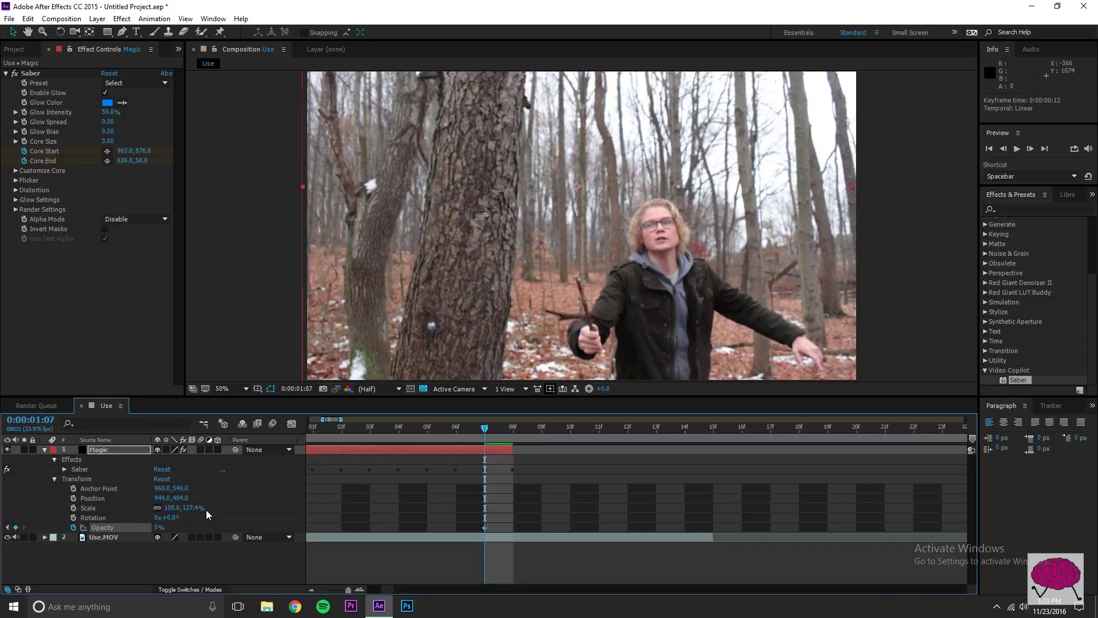
{"action": "left_click_drag", "start_coordinate": [485, 527], "coordinate": [510, 532]}
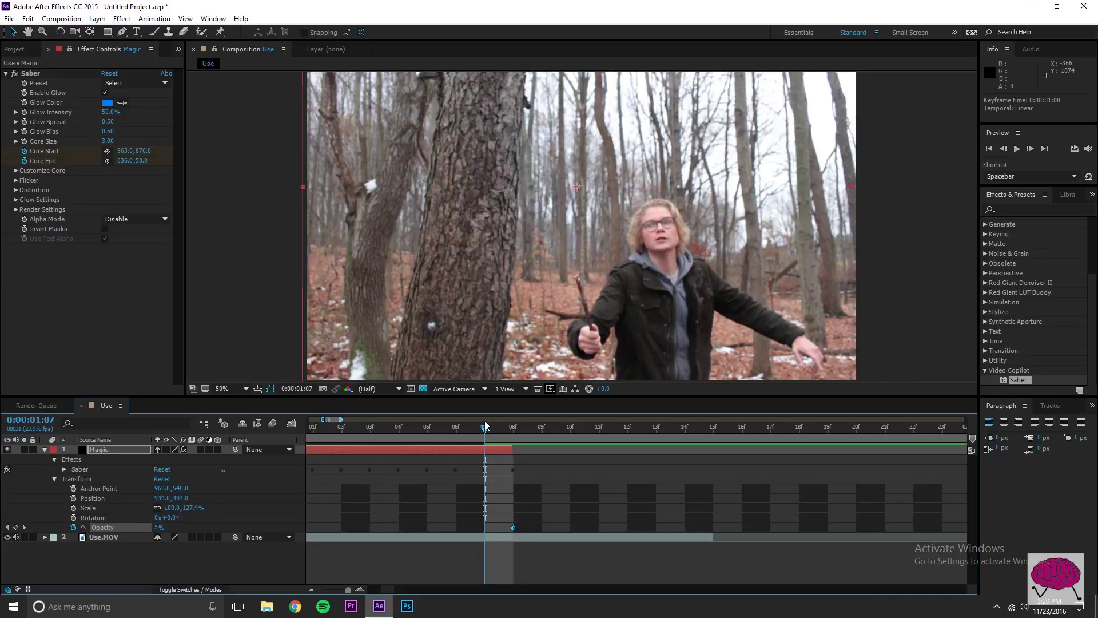
{"action": "left_click_drag", "start_coordinate": [143, 526], "coordinate": [188, 527]}
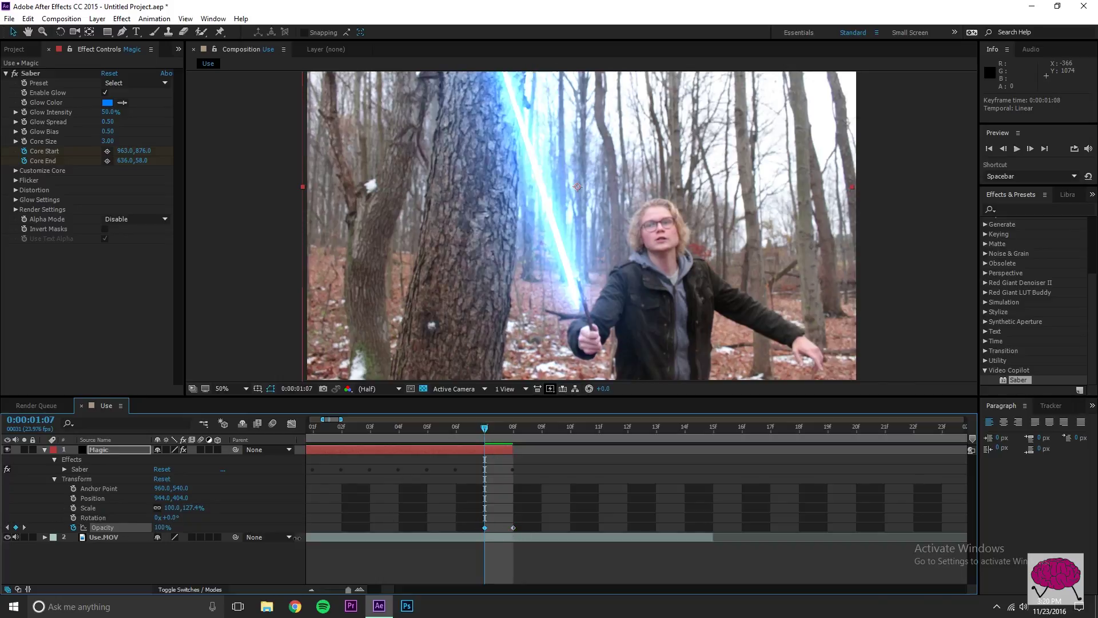
Lengthen the fade-out by moving its 100% opacity keyframe to 0:00:01:05, and scrub back through the clip
{"action": "left_click_drag", "start_coordinate": [489, 426], "coordinate": [427, 442]}
{"action": "left_click_drag", "start_coordinate": [484, 528], "coordinate": [426, 527]}
{"action": "left_click_drag", "start_coordinate": [427, 428], "coordinate": [254, 461]}
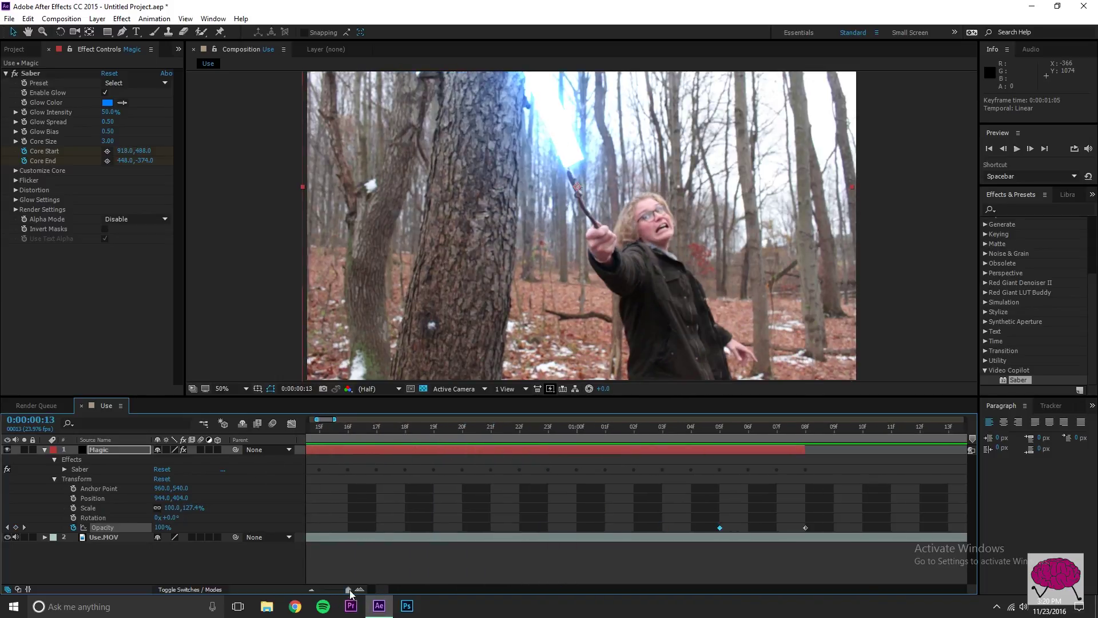
Play the composition from near its beginning to review the beam's fade-in and fade-out
{"action": "left_click_drag", "start_coordinate": [349, 590], "coordinate": [324, 590]}
{"action": "left_click_drag", "start_coordinate": [319, 430], "coordinate": [298, 438]}
{"action": "key", "text": "space"}
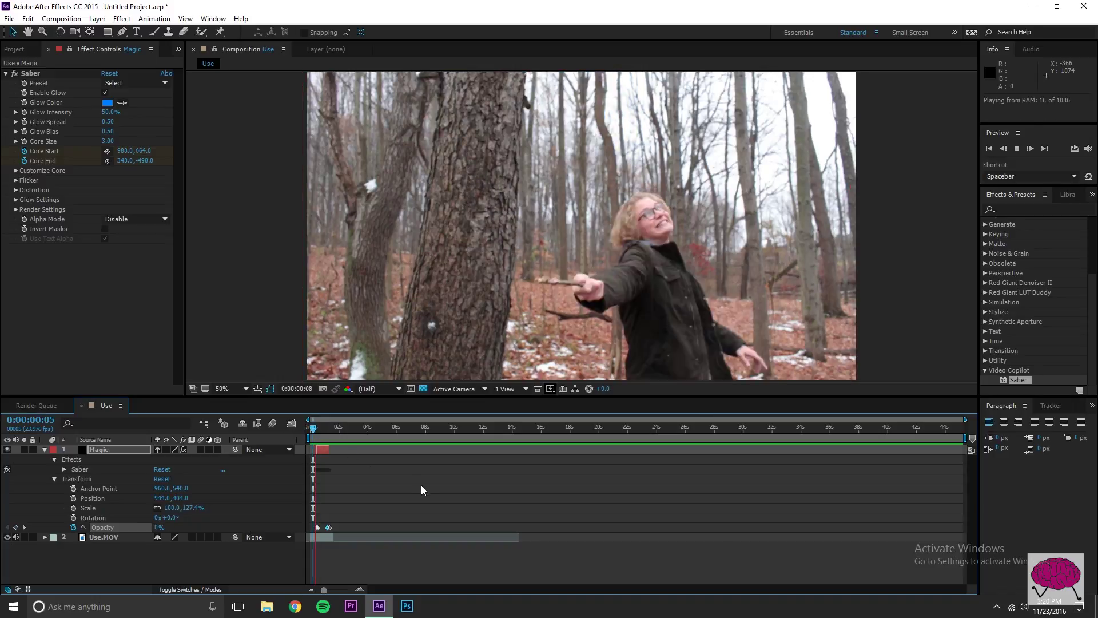
{"action": "key", "text": "space"}
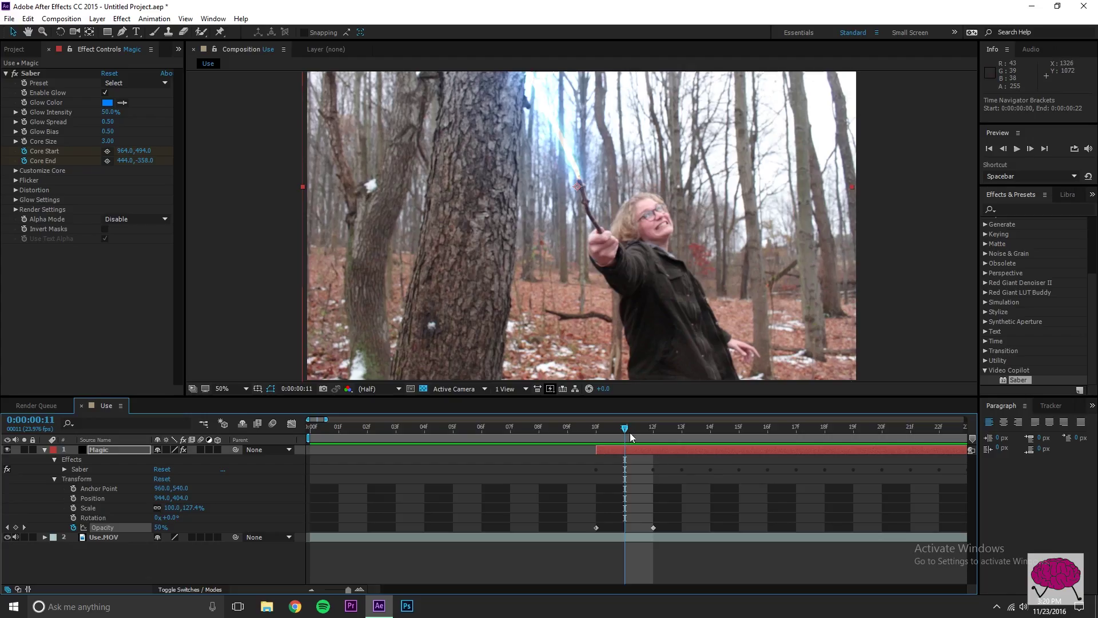
Apply the Fire preset to the Saber effect while viewing frame 19
{"action": "left_click_drag", "start_coordinate": [630, 432], "coordinate": [853, 437]}
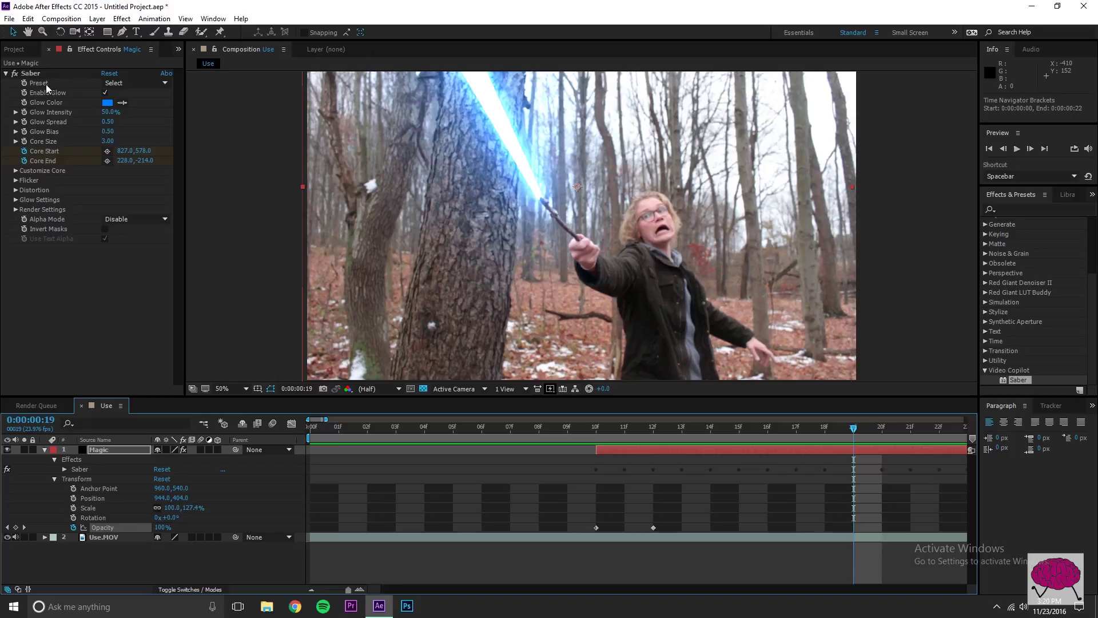
{"action": "left_click", "coordinate": [122, 82]}
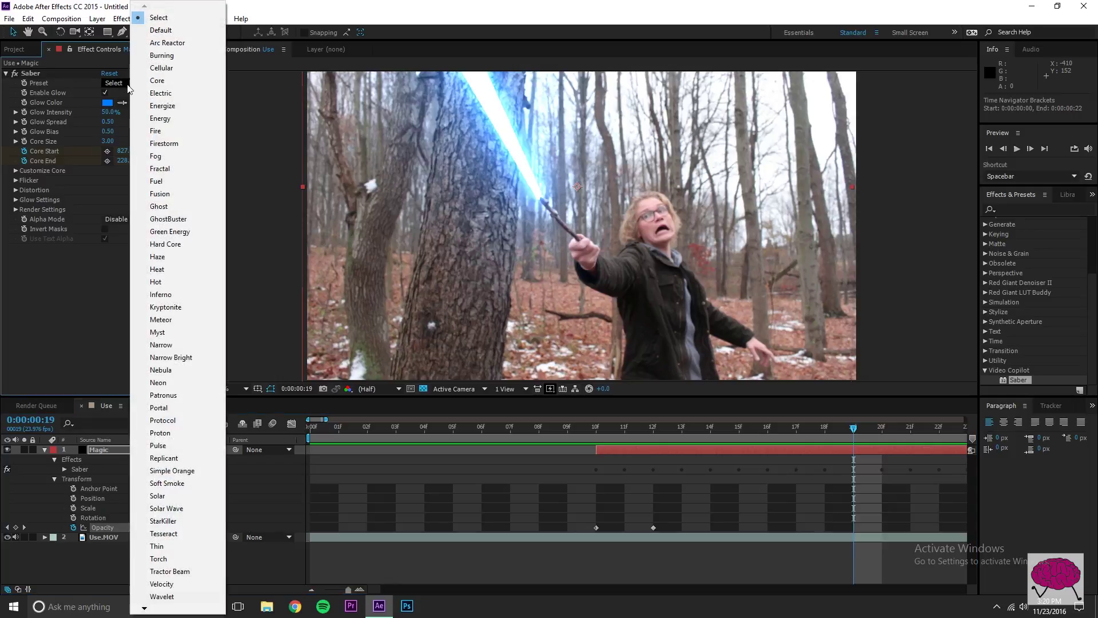
{"action": "left_click", "coordinate": [155, 130]}
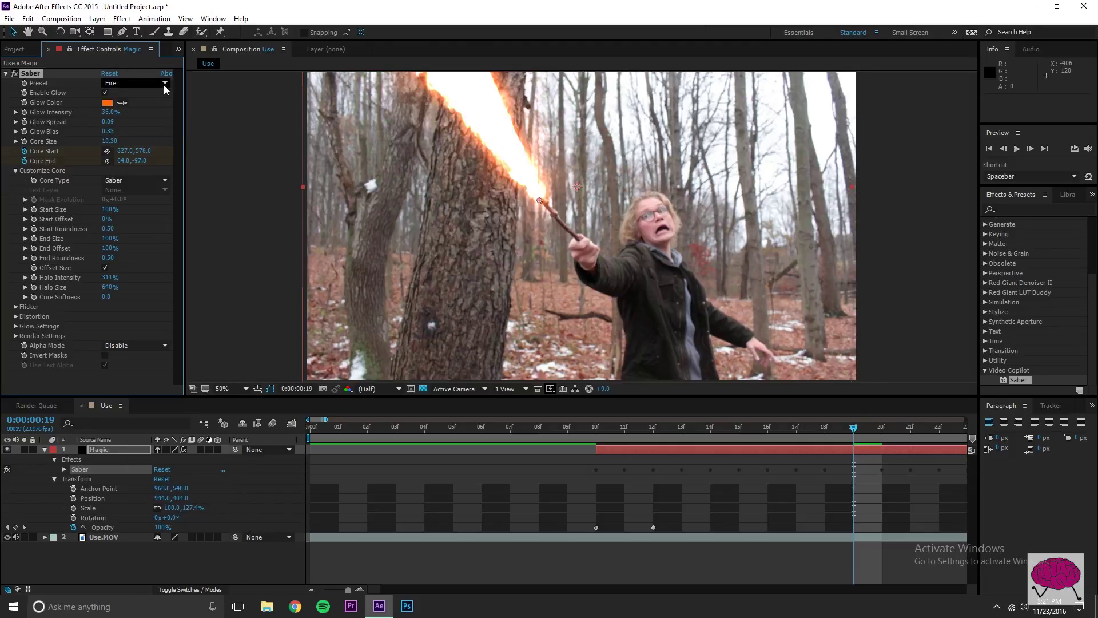
Try red as the Saber glow color, and set it to a fully saturated cyan instead
{"action": "left_click", "coordinate": [107, 102]}
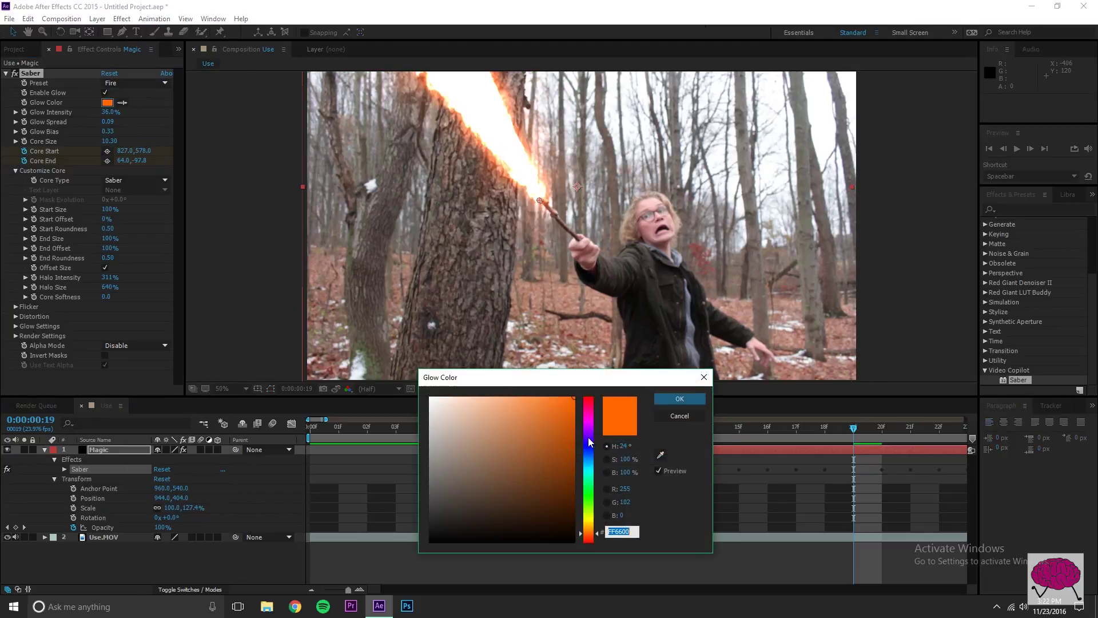
{"action": "left_click", "coordinate": [581, 400]}
{"action": "left_click", "coordinate": [558, 396]}
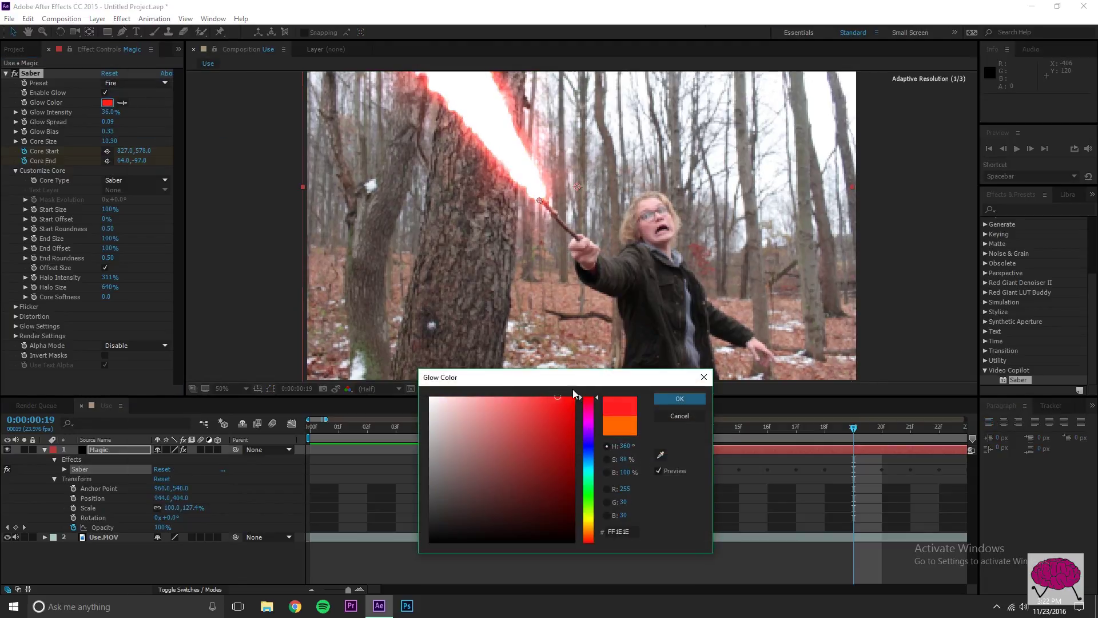
{"action": "left_click", "coordinate": [588, 469]}
{"action": "left_click", "coordinate": [575, 396]}
{"action": "left_click", "coordinate": [680, 400]}
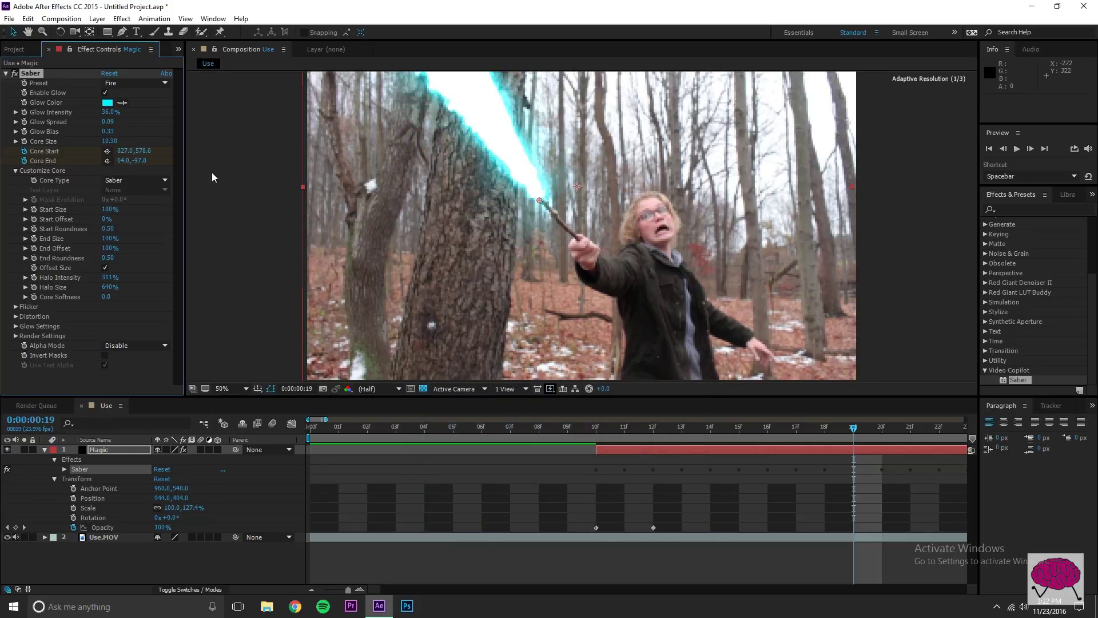
{"action": "left_click", "coordinate": [246, 171]}
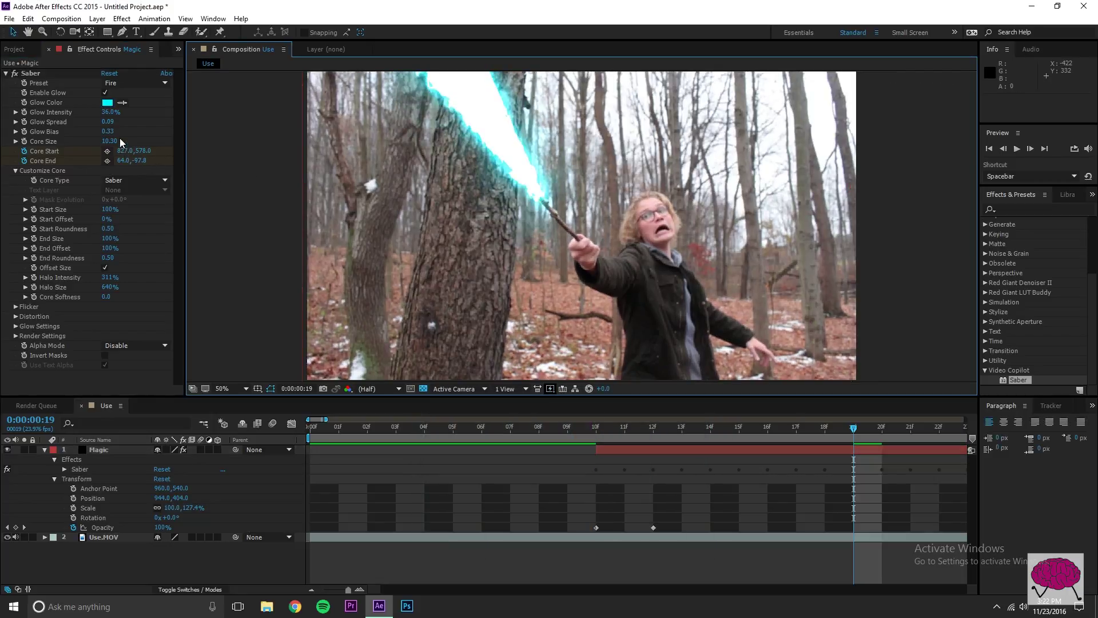
Set the Saber effect's Flicker Intensity to 35% and Flicker Speed to 15.90
{"action": "key", "text": "comma"}
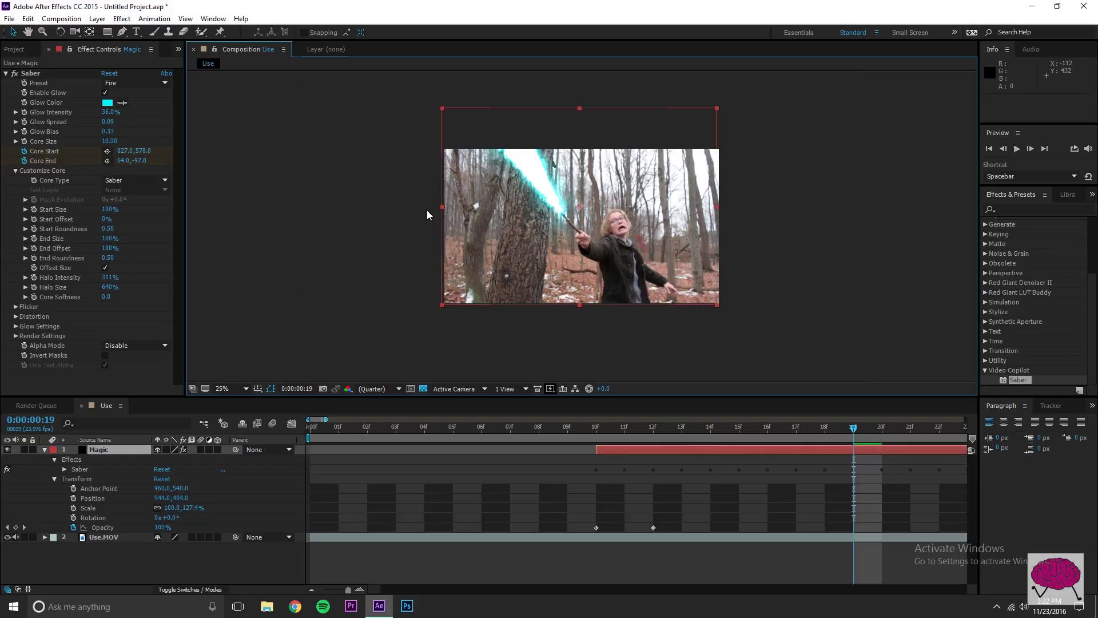
{"action": "key", "text": "period"}
{"action": "left_click_drag", "start_coordinate": [592, 428], "coordinate": [437, 426]}
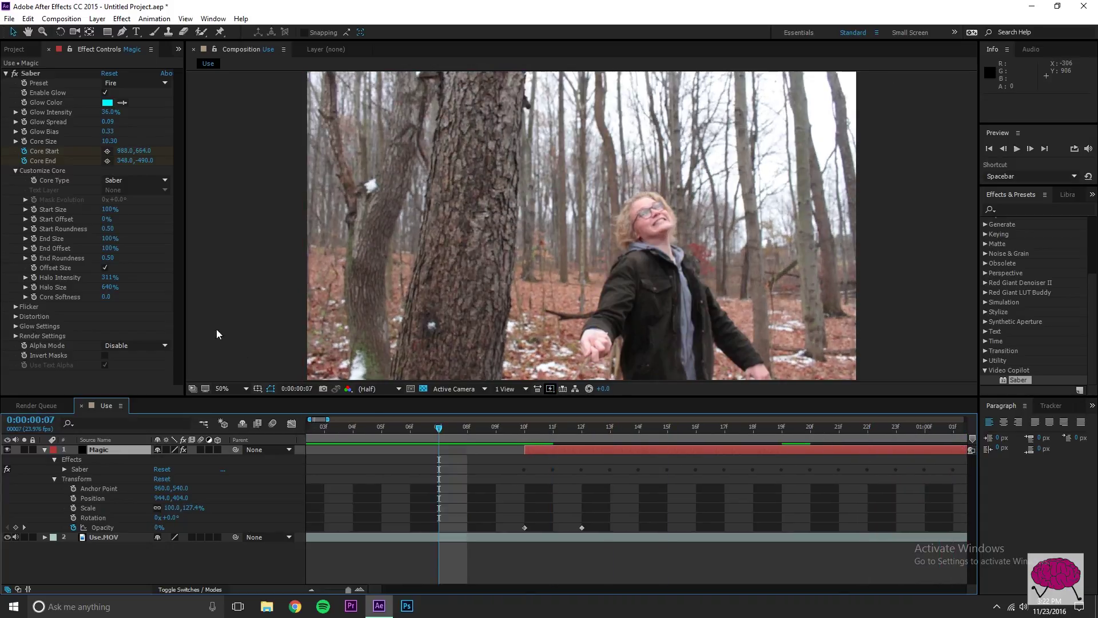
{"action": "left_click", "coordinate": [16, 307]}
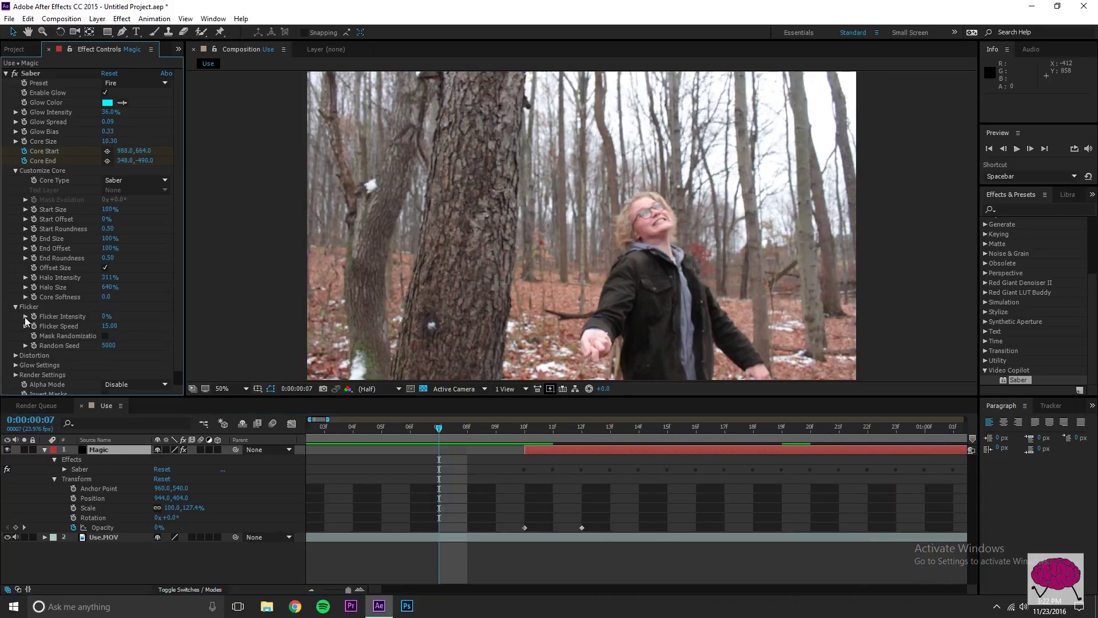
{"action": "scroll", "coordinate": [141, 336], "scroll_direction": "down", "scroll_amount": 1}
{"action": "left_click_drag", "start_coordinate": [104, 302], "coordinate": [136, 327]}
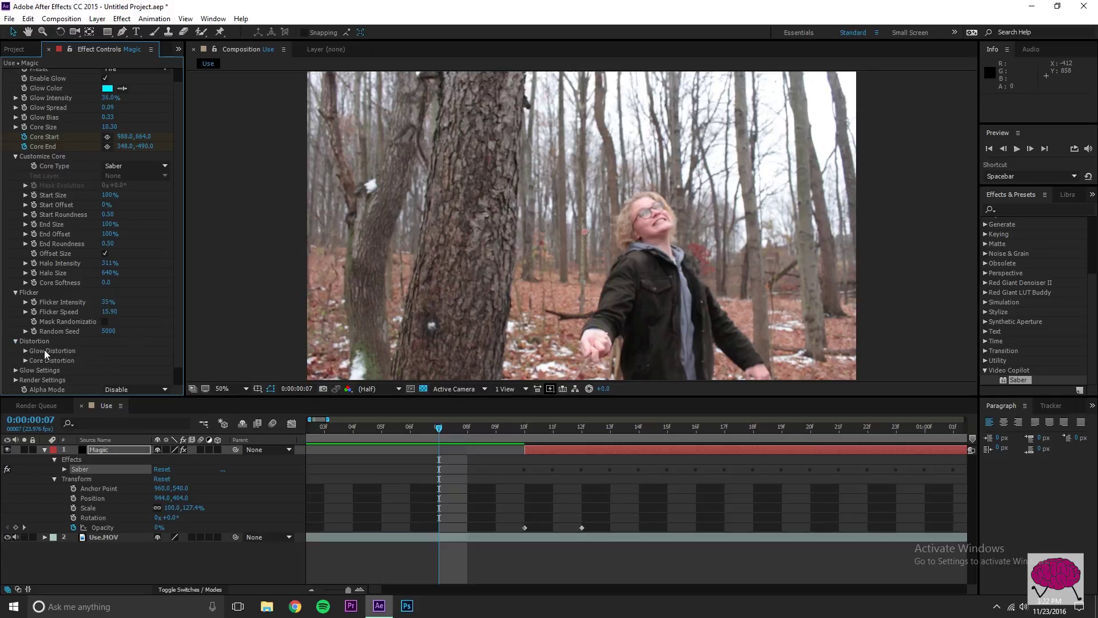
Set the Saber effect's Core Distortion amount to 27 while viewing the beam at frame 20
{"action": "left_click", "coordinate": [25, 350]}
{"action": "scroll", "coordinate": [30, 355], "scroll_direction": "down", "scroll_amount": 5}
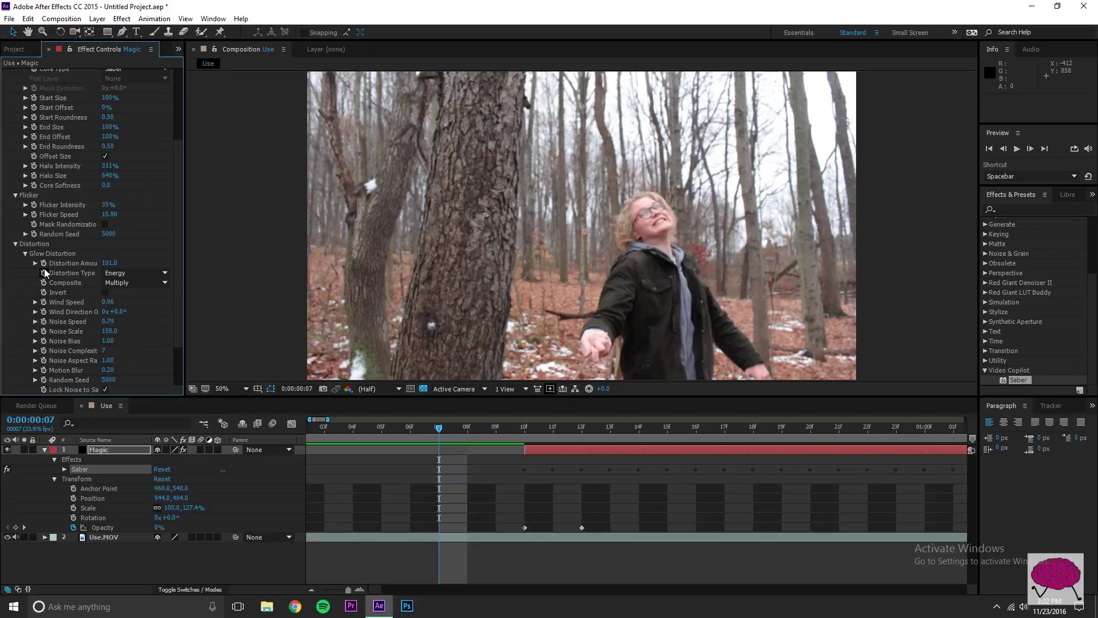
{"action": "left_click", "coordinate": [25, 341]}
{"action": "left_click_drag", "start_coordinate": [553, 431], "coordinate": [810, 448]}
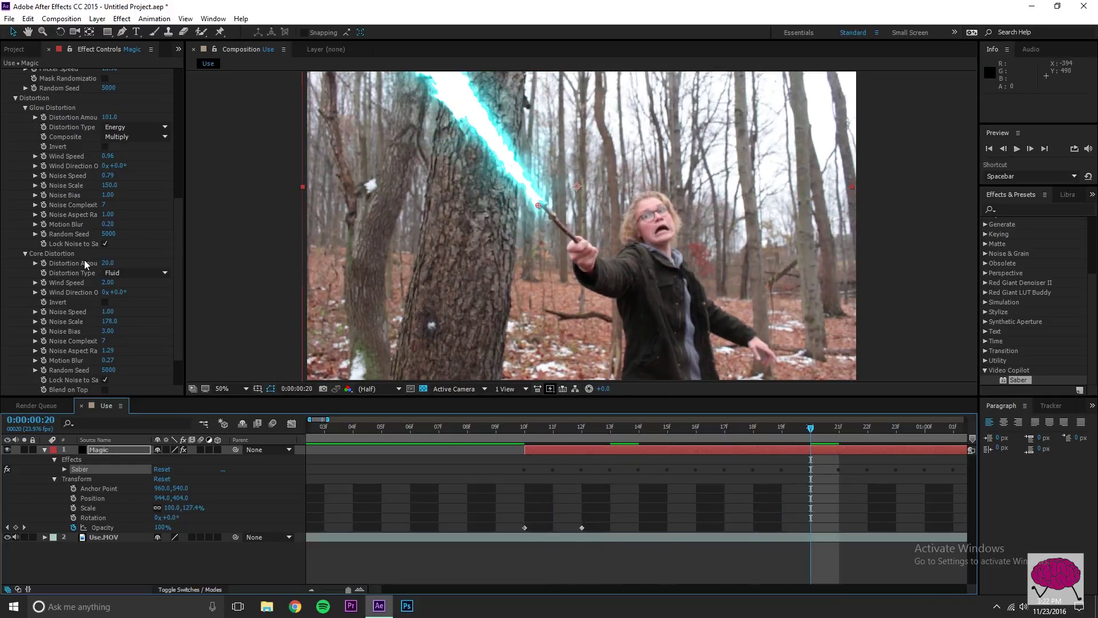
{"action": "mouse_move", "coordinate": [108, 267]}
{"action": "left_mouse_down"}
{"action": "mouse_move", "coordinate": [145, 265]}
{"action": "mouse_move", "coordinate": [92, 260]}
{"action": "mouse_move", "coordinate": [119, 262]}
{"action": "left_mouse_up"}
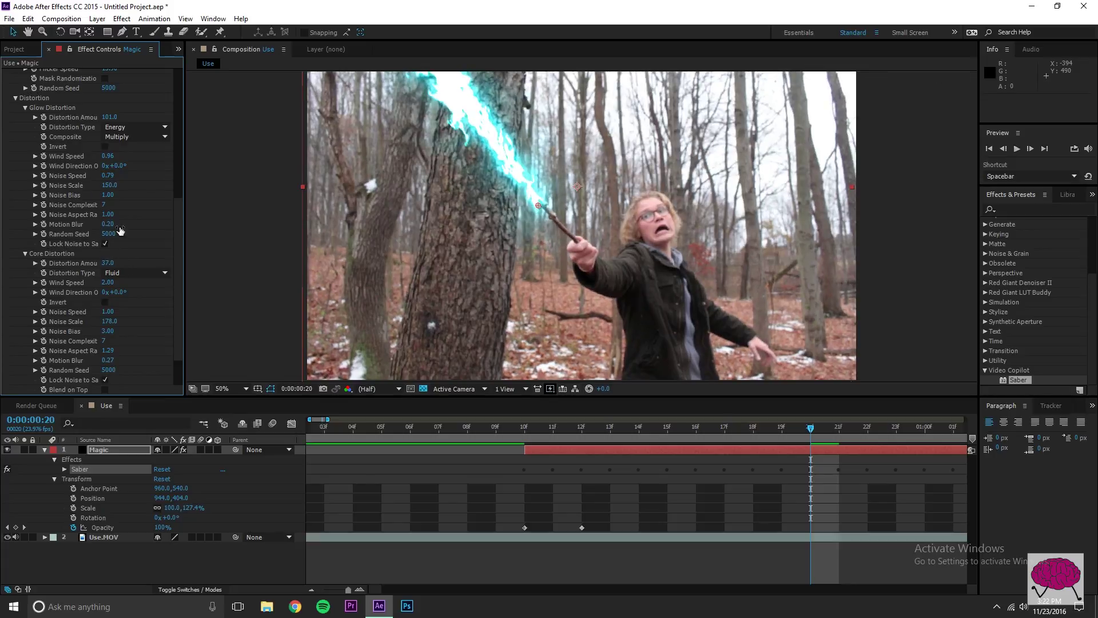
Change the Saber glow color to bright green, 3CFF00
{"action": "scroll", "coordinate": [142, 215], "scroll_direction": "up", "scroll_amount": 8}
{"action": "left_click", "coordinate": [109, 104]}
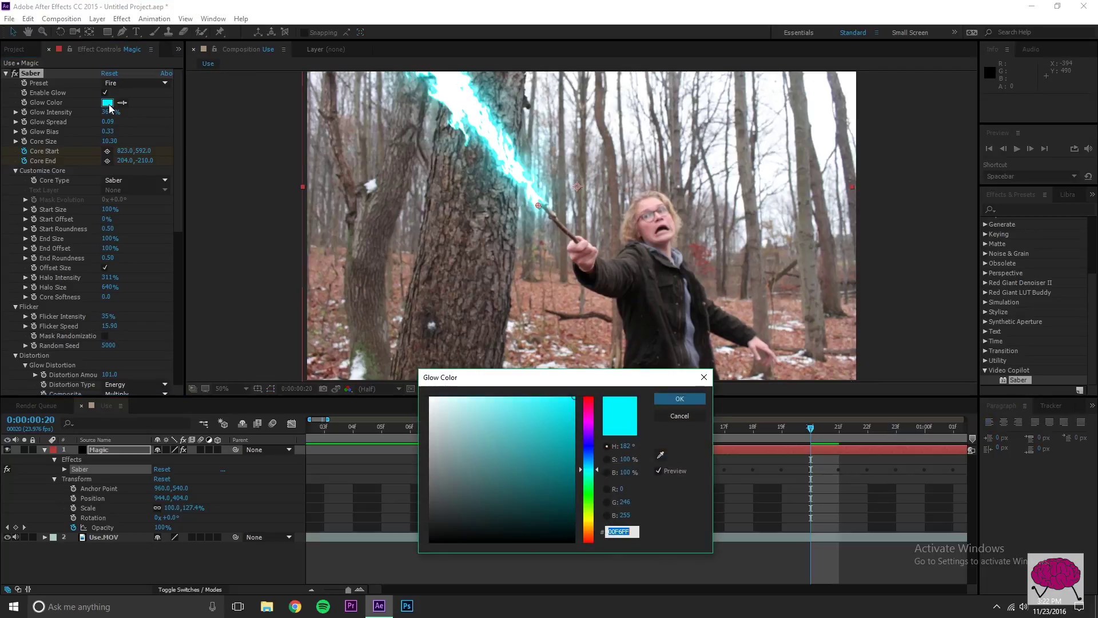
{"action": "left_click_drag", "start_coordinate": [588, 433], "coordinate": [591, 503]}
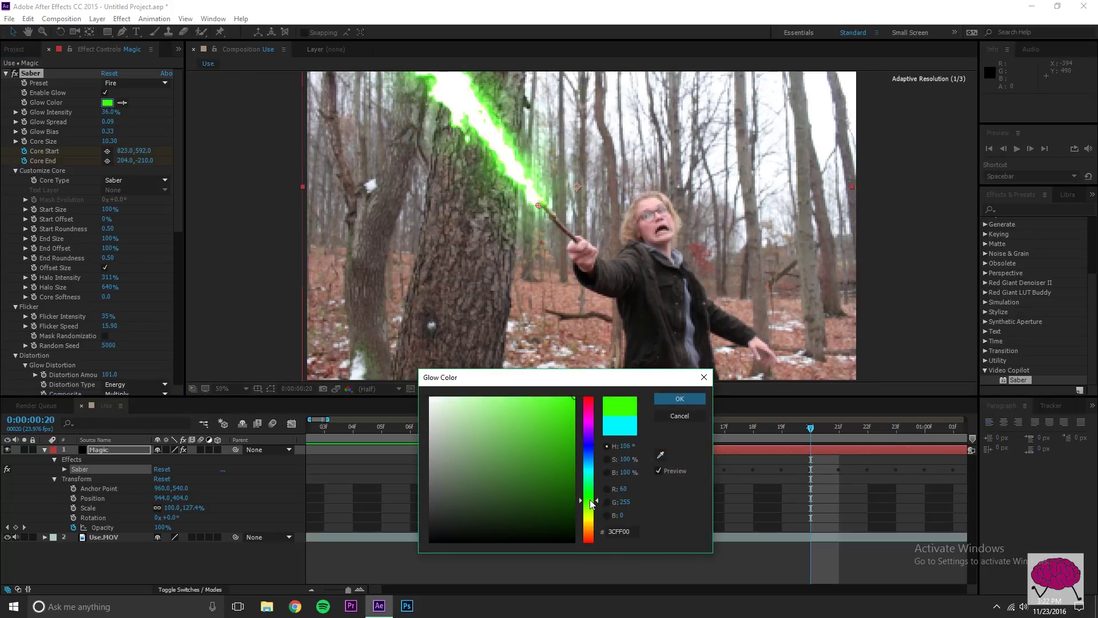
{"action": "left_click", "coordinate": [678, 398]}
{"action": "left_click", "coordinate": [291, 122]}
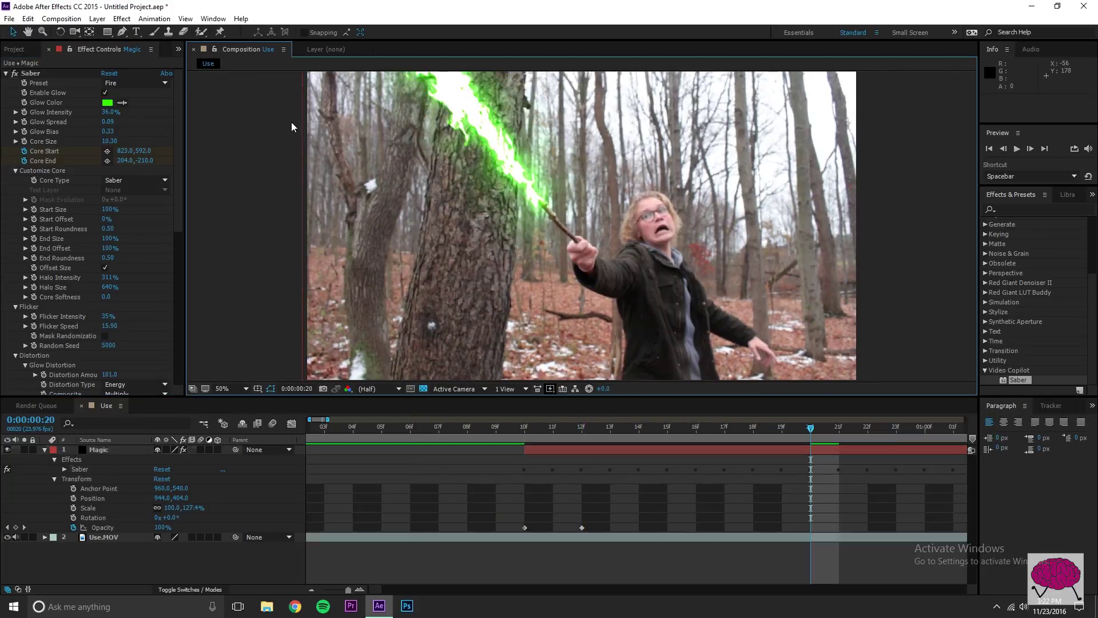
Play the composition to review the green beam, and park the playhead at 0:00:00:23
{"action": "key", "text": "space"}
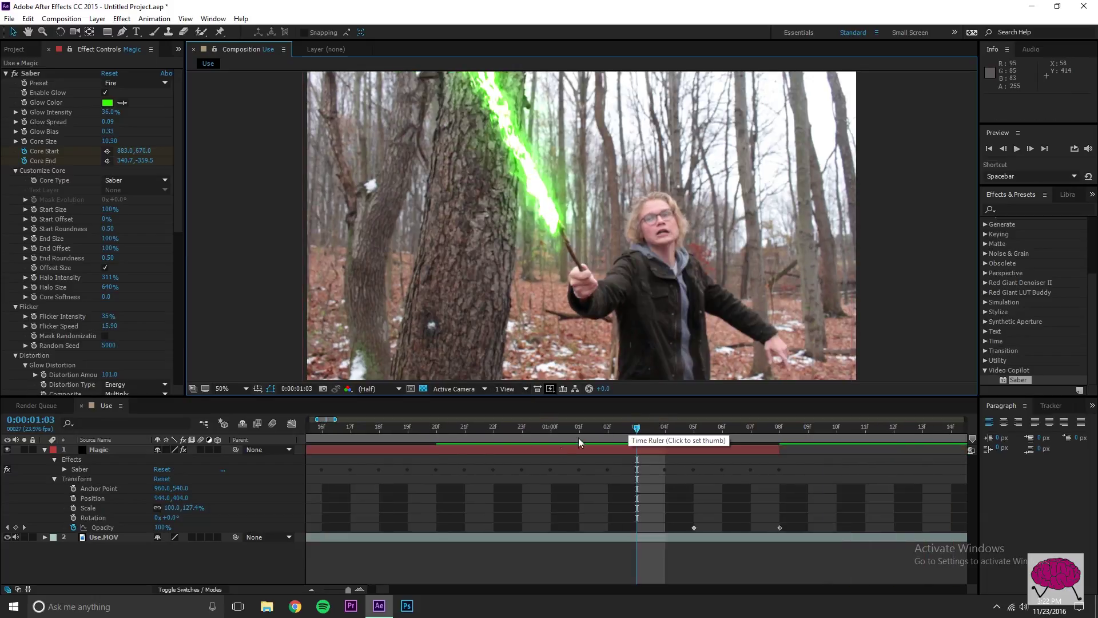
{"action": "left_click", "coordinate": [527, 427]}
{"action": "left_click", "coordinate": [225, 254]}
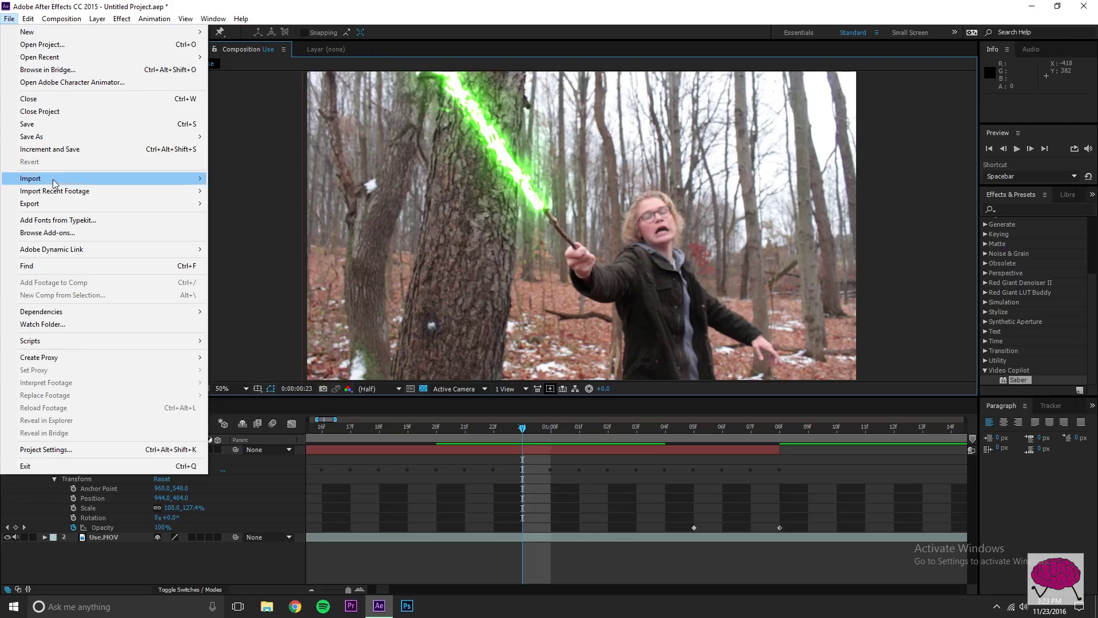
Start a file import and look through the Action & Smoke folder inside the After Effects assets folder
{"action": "mouse_move", "coordinate": [172, 181]}
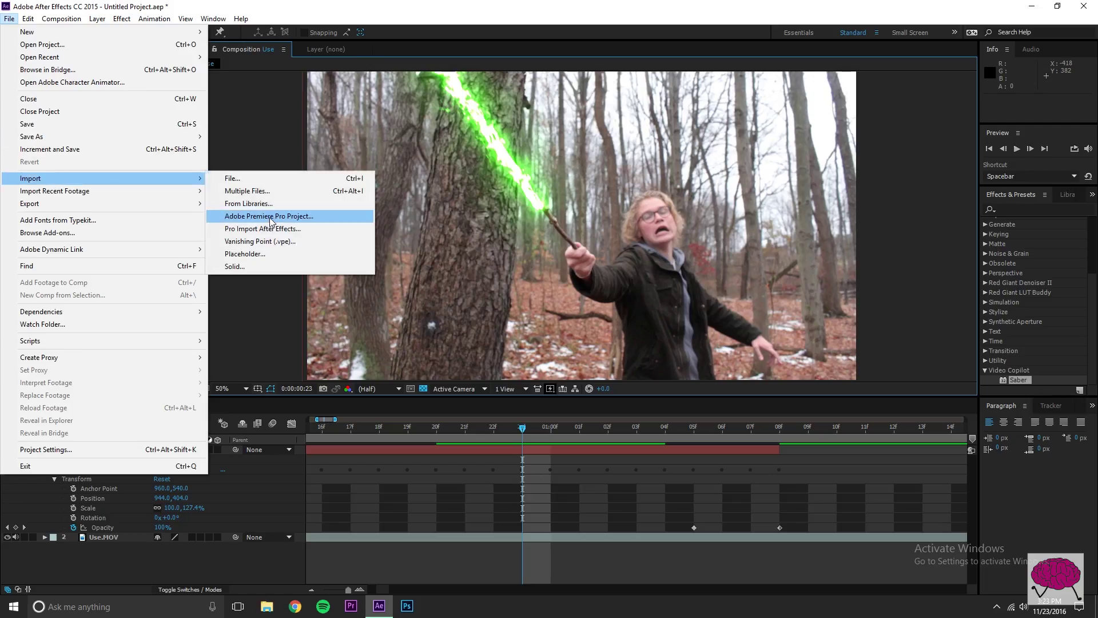
{"action": "left_click", "coordinate": [248, 182]}
{"action": "scroll", "coordinate": [256, 412], "scroll_direction": "down", "scroll_amount": 1}
{"action": "left_click", "coordinate": [251, 407]}
{"action": "double_click", "coordinate": [372, 268]}
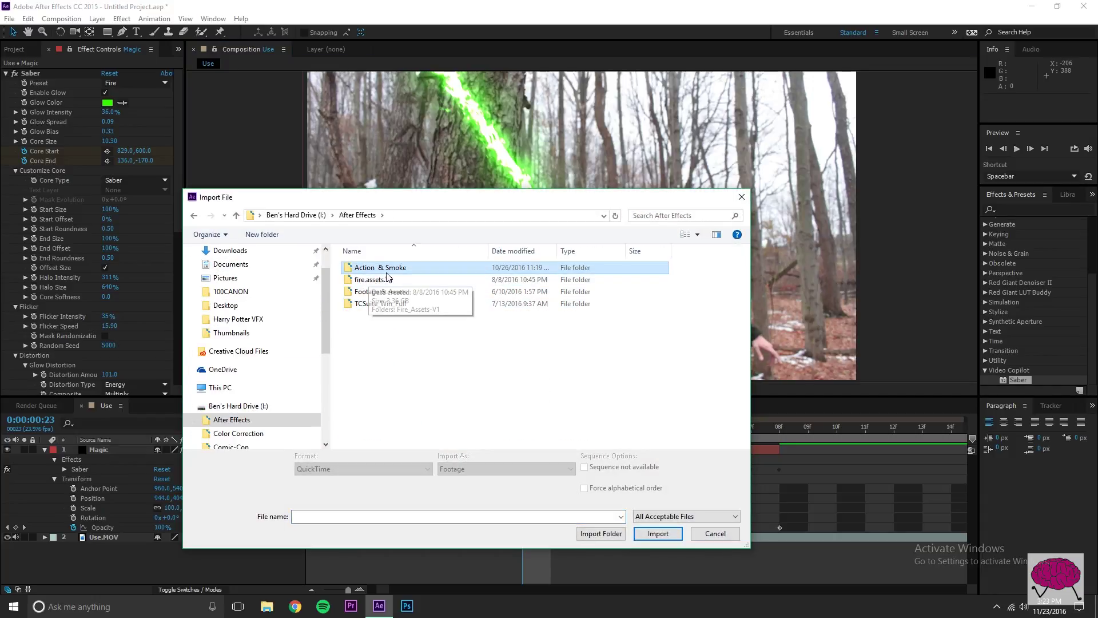
{"action": "double_click", "coordinate": [388, 269]}
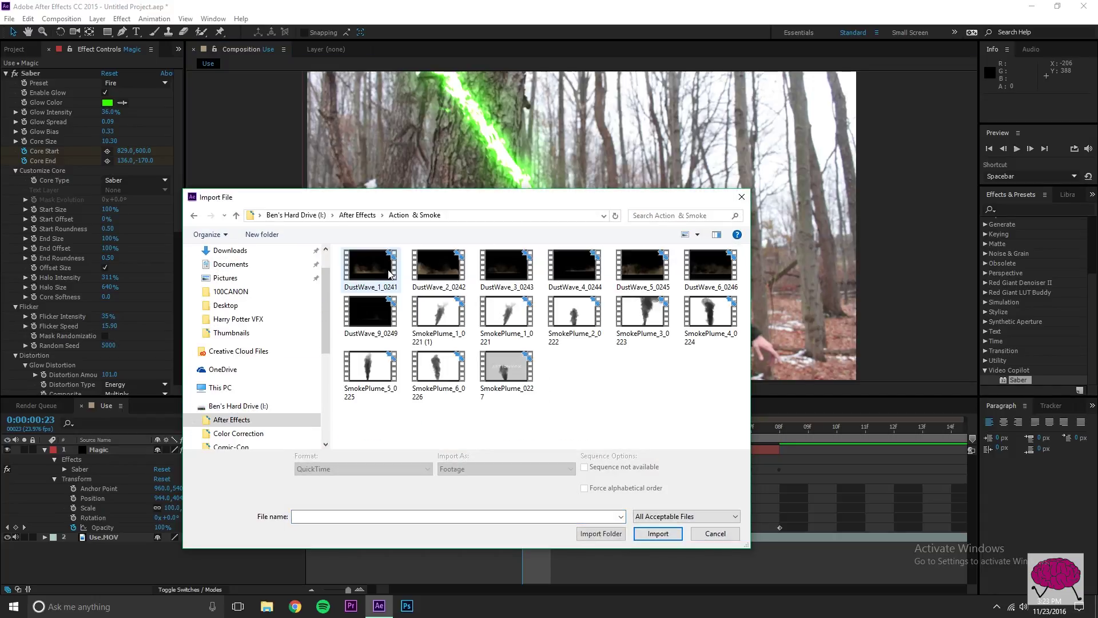
{"action": "left_click", "coordinate": [194, 216]}
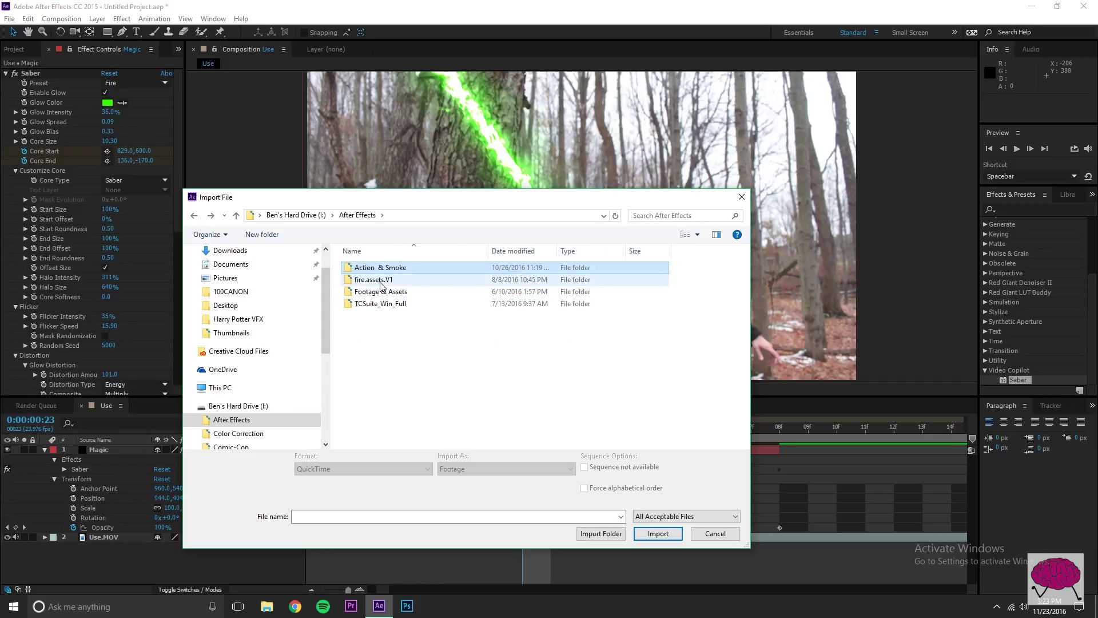
Import the clips embers01.mov to embers04.mov from the Fire_Assets-V1 folder inside fire.assets.V1
{"action": "double_click", "coordinate": [375, 280]}
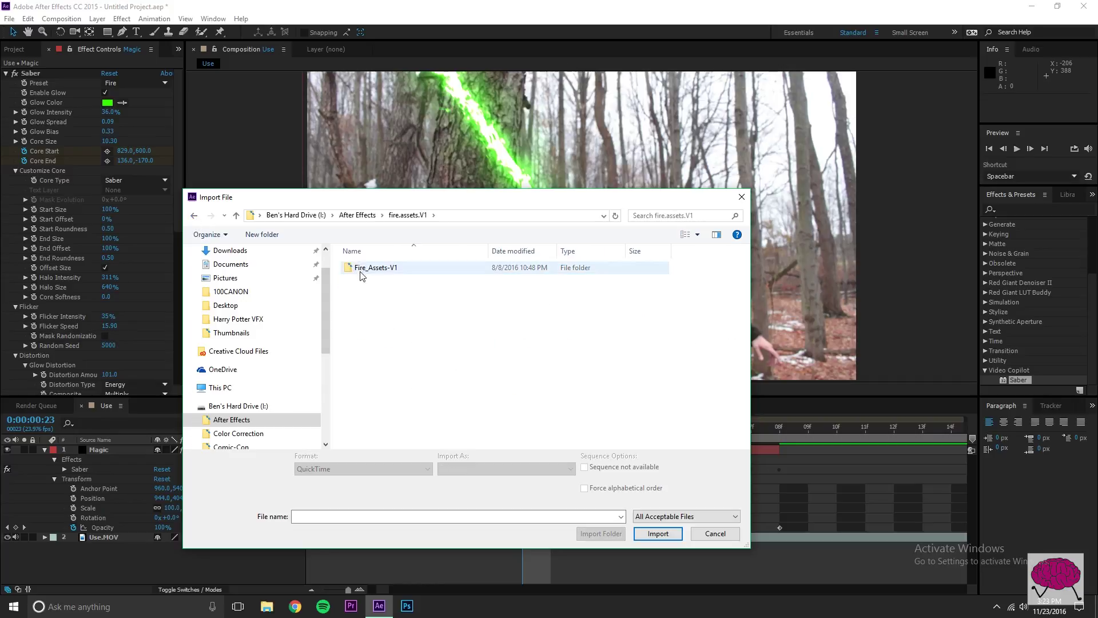
{"action": "double_click", "coordinate": [358, 268]}
{"action": "double_click", "coordinate": [357, 269]}
{"action": "left_click_drag", "start_coordinate": [616, 325], "coordinate": [343, 255]}
{"action": "left_click", "coordinate": [680, 539]}
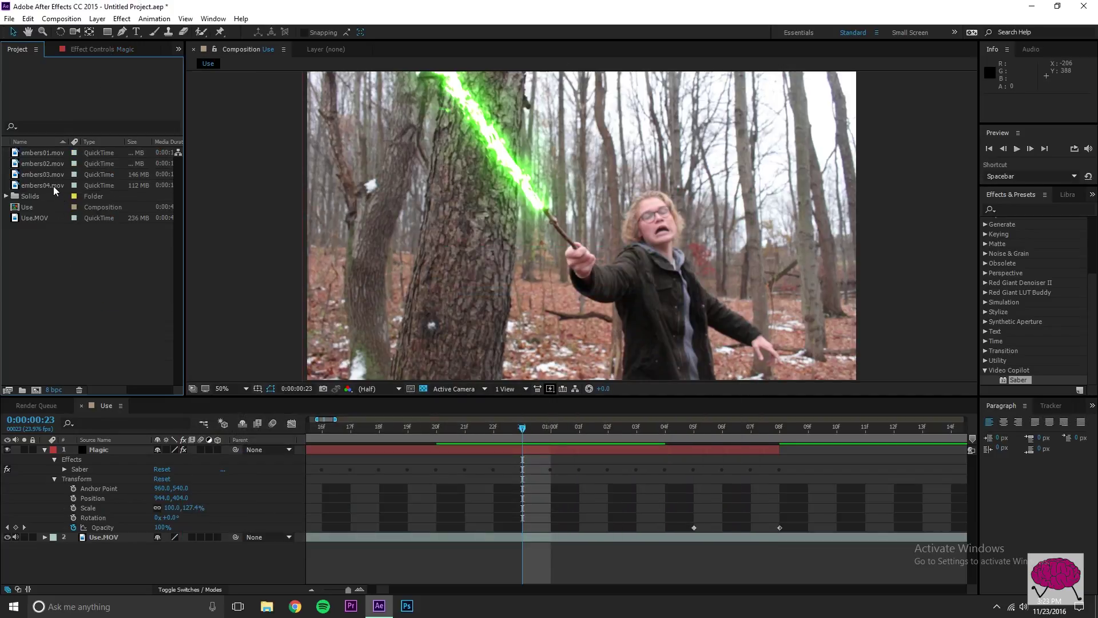
Place embers02.mov in the composition above the Magic layer, over the wand area
{"action": "left_click", "coordinate": [53, 186]}
{"action": "left_click", "coordinate": [52, 171]}
{"action": "left_click_drag", "start_coordinate": [50, 163], "coordinate": [607, 265]}
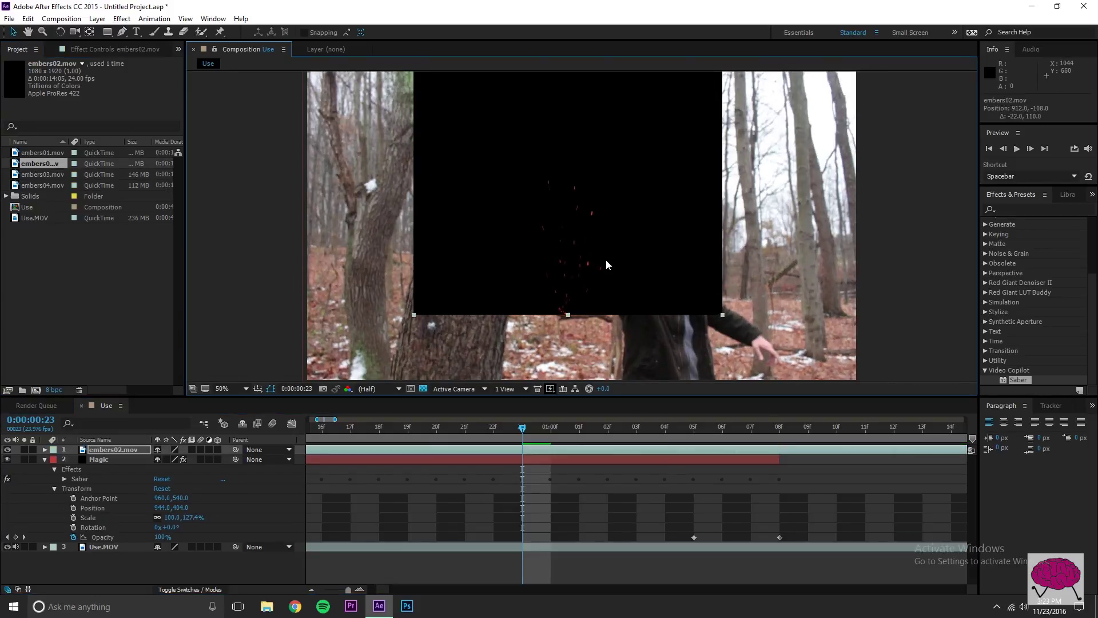
Apply the Glow effect to embers02.mov and set its Glow Radius to 73
{"action": "left_click", "coordinate": [1019, 209]}
{"action": "type", "text": "gl"}
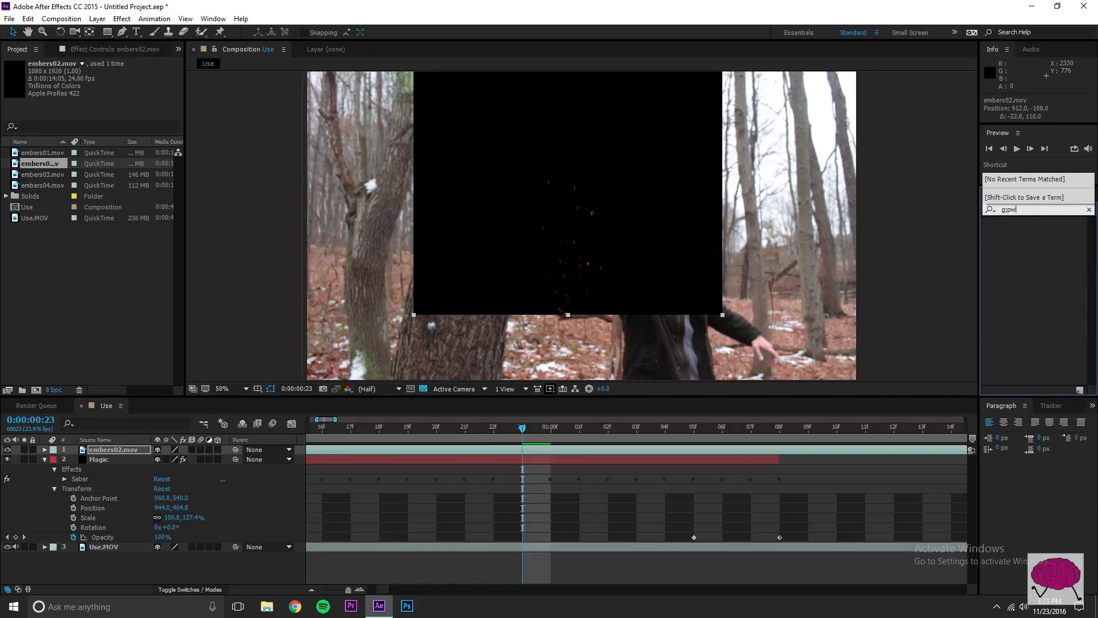
{"action": "key", "text": "BackSpace"}
{"action": "key", "text": "BackSpace"}
{"action": "key", "text": "BackSpace"}
{"action": "type", "text": "low"}
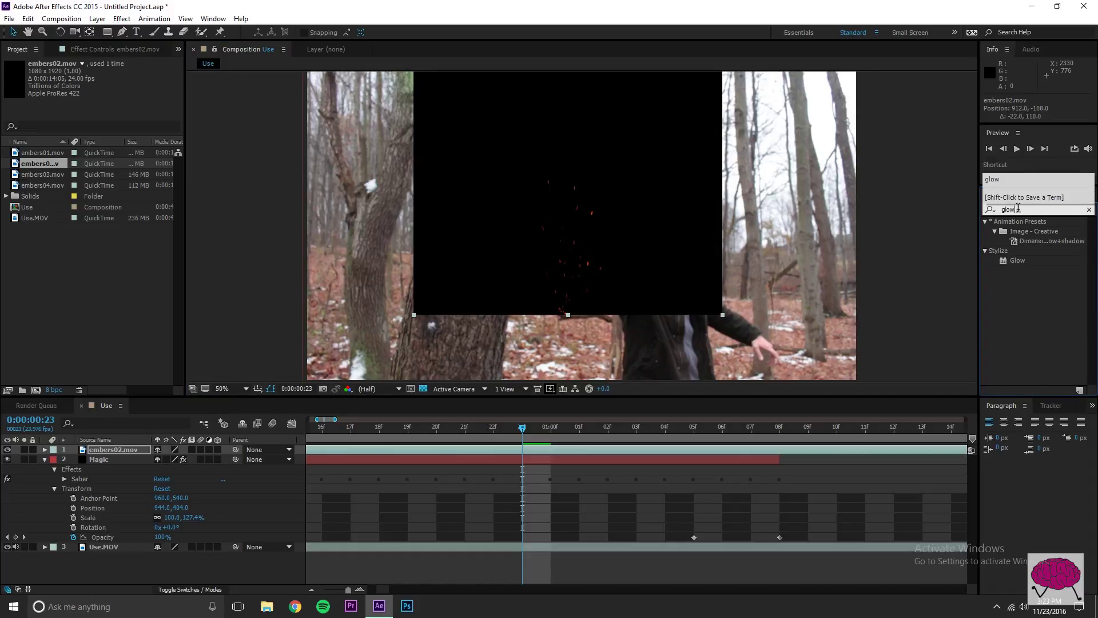
{"action": "left_click_drag", "start_coordinate": [1018, 261], "coordinate": [617, 236]}
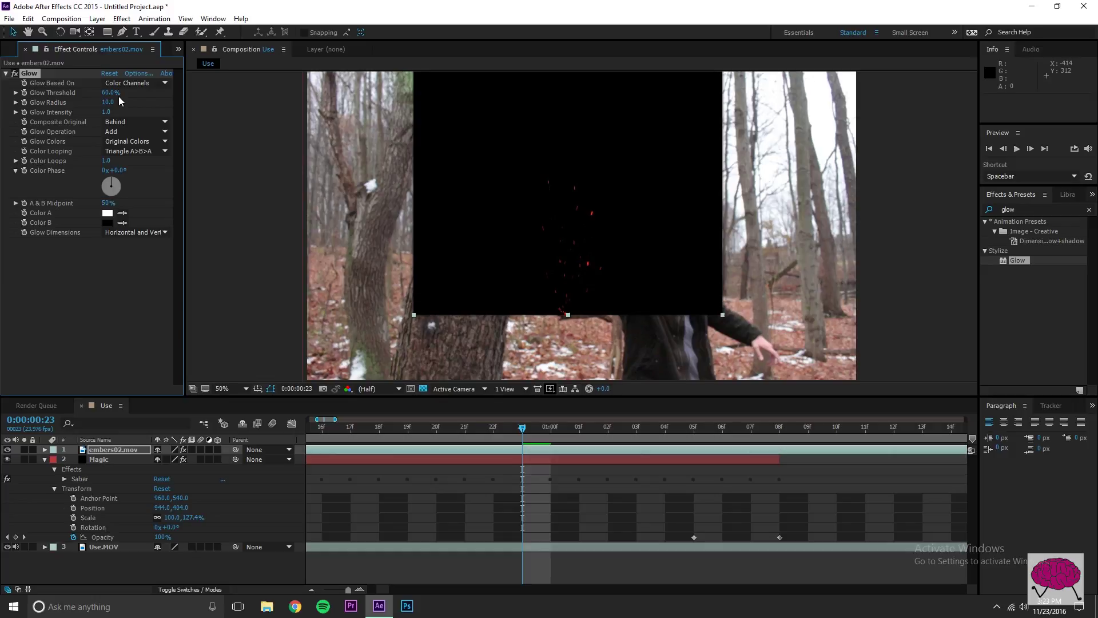
{"action": "left_click_drag", "start_coordinate": [112, 106], "coordinate": [132, 102]}
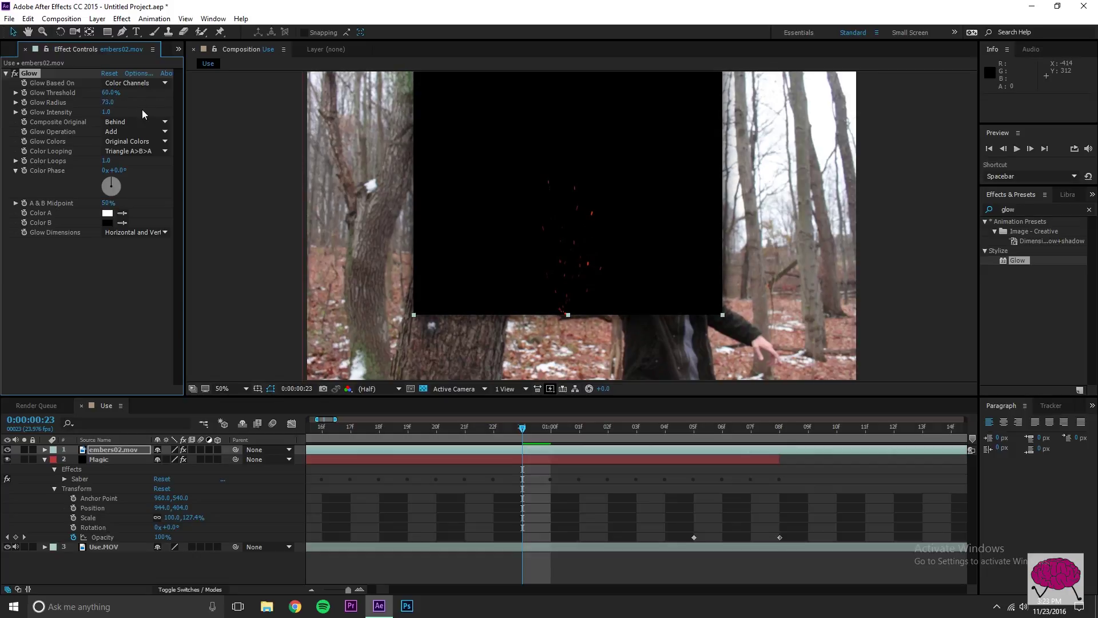
Set the embers02.mov blending mode to Add and shift the clip upward near the wand hand
{"action": "right_click", "coordinate": [459, 167]}
{"action": "mouse_move", "coordinate": [526, 268]}
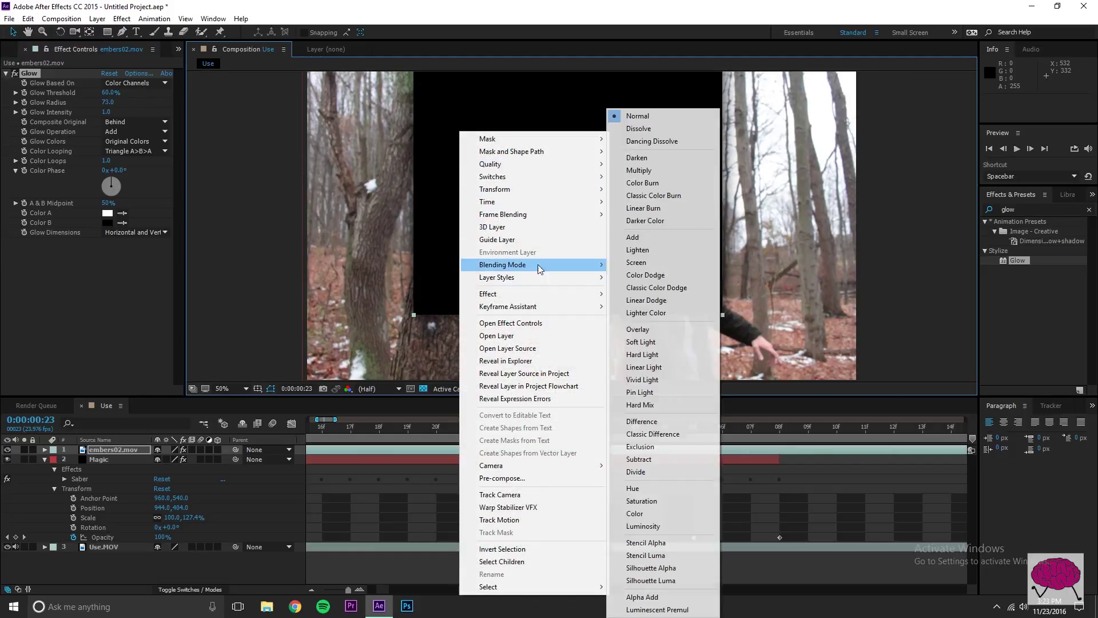
{"action": "left_click", "coordinate": [625, 237]}
{"action": "left_click_drag", "start_coordinate": [578, 267], "coordinate": [584, 251]}
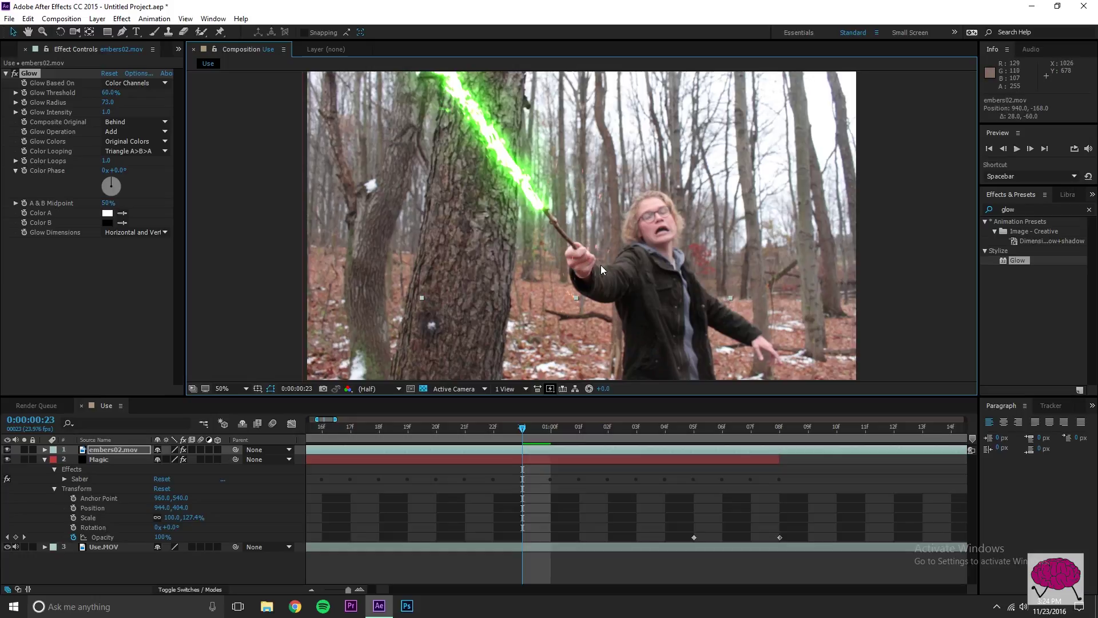
Find the Curves effect and apply it to embers02.mov
{"action": "left_click", "coordinate": [1025, 208]}
{"action": "type", "text": "curves"}
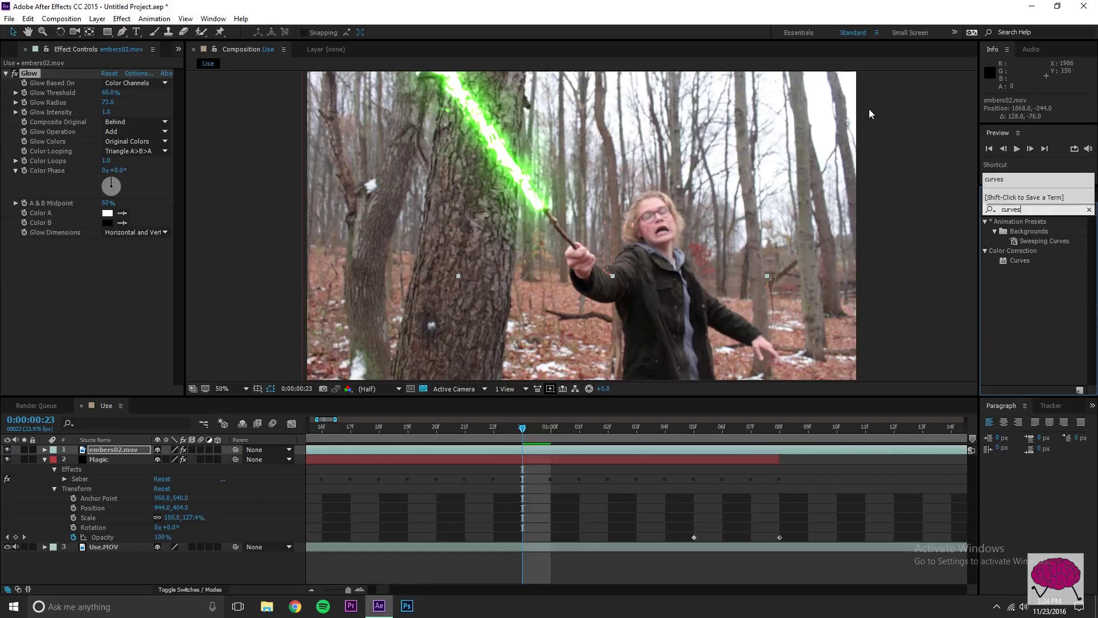
{"action": "left_click_drag", "start_coordinate": [1019, 260], "coordinate": [618, 234]}
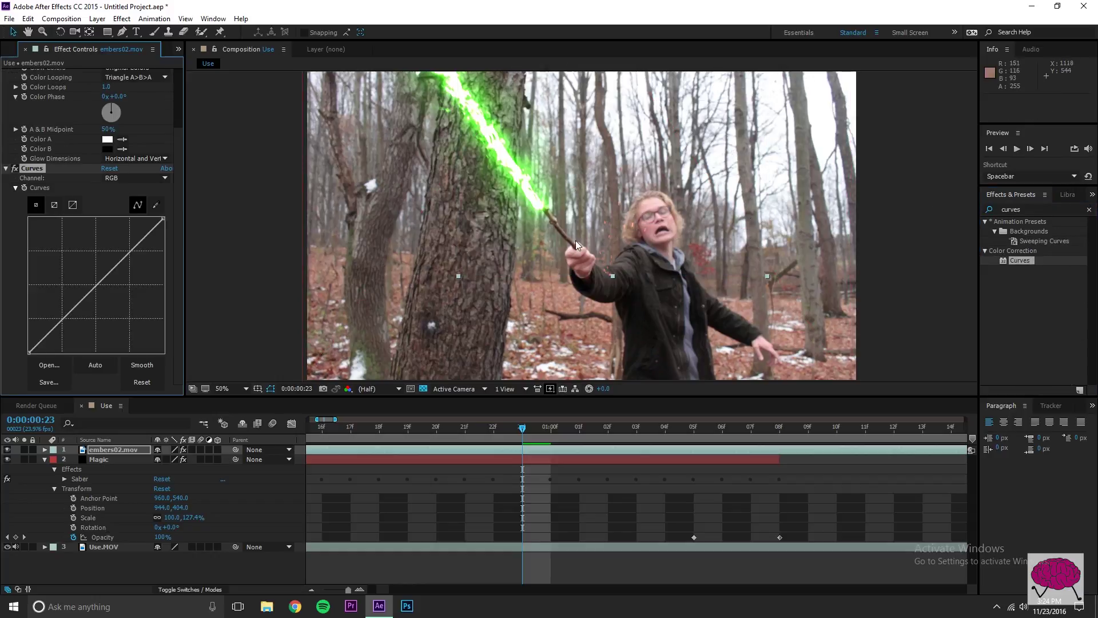
Tint the embers green with Curves by raising the RGB and green curves and lowering the red and blue curves
{"action": "left_click_drag", "start_coordinate": [103, 284], "coordinate": [142, 324]}
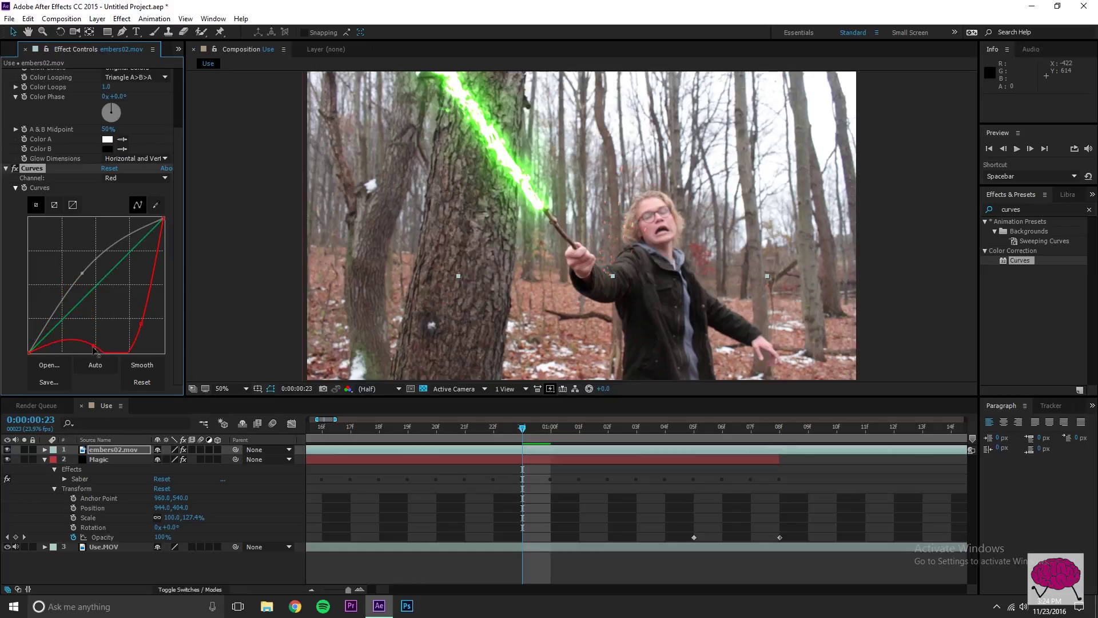
{"action": "left_click_drag", "start_coordinate": [96, 285], "coordinate": [60, 245]}
{"action": "left_click", "coordinate": [103, 292]}
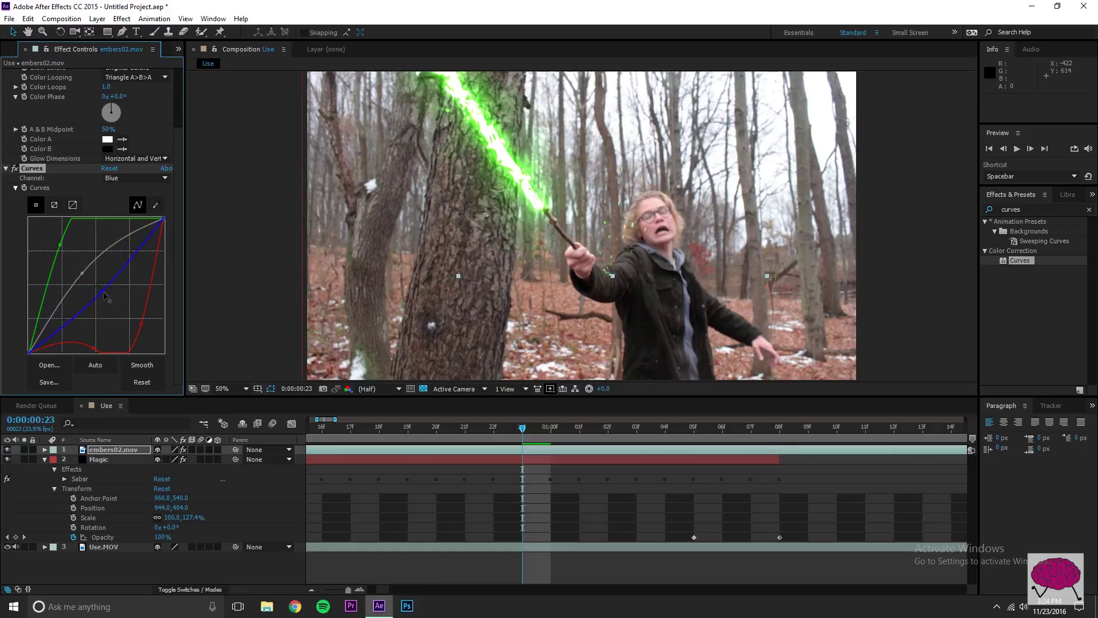
Rotate the ember layer to -41° and move it to about 226, -238 so the embers follow the beam's direction
{"action": "left_click", "coordinate": [265, 259]}
{"action": "left_click_drag", "start_coordinate": [615, 252], "coordinate": [594, 249]}
{"action": "left_click", "coordinate": [59, 33]}
{"action": "left_click_drag", "start_coordinate": [618, 268], "coordinate": [637, 196]}
{"action": "left_click", "coordinate": [12, 32]}
{"action": "left_click_drag", "start_coordinate": [729, 159], "coordinate": [511, 164]}
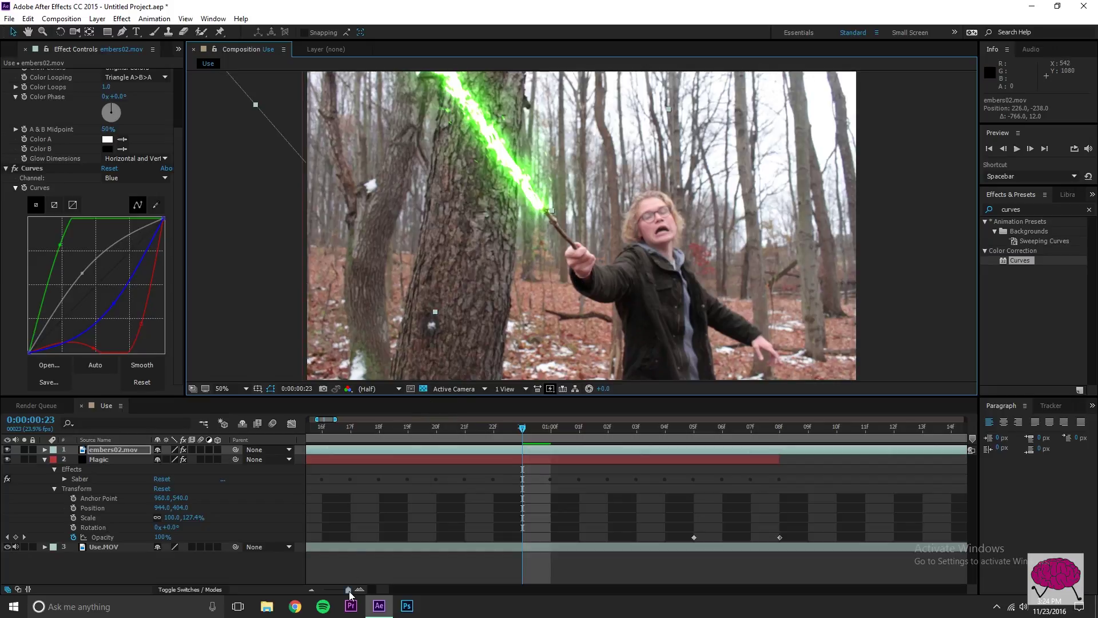
Trim the embers02.mov layer to start at 0:00:00:11 and end together with the Magic layer
{"action": "left_click_drag", "start_coordinate": [349, 592], "coordinate": [329, 594]}
{"action": "left_click", "coordinate": [310, 449]}
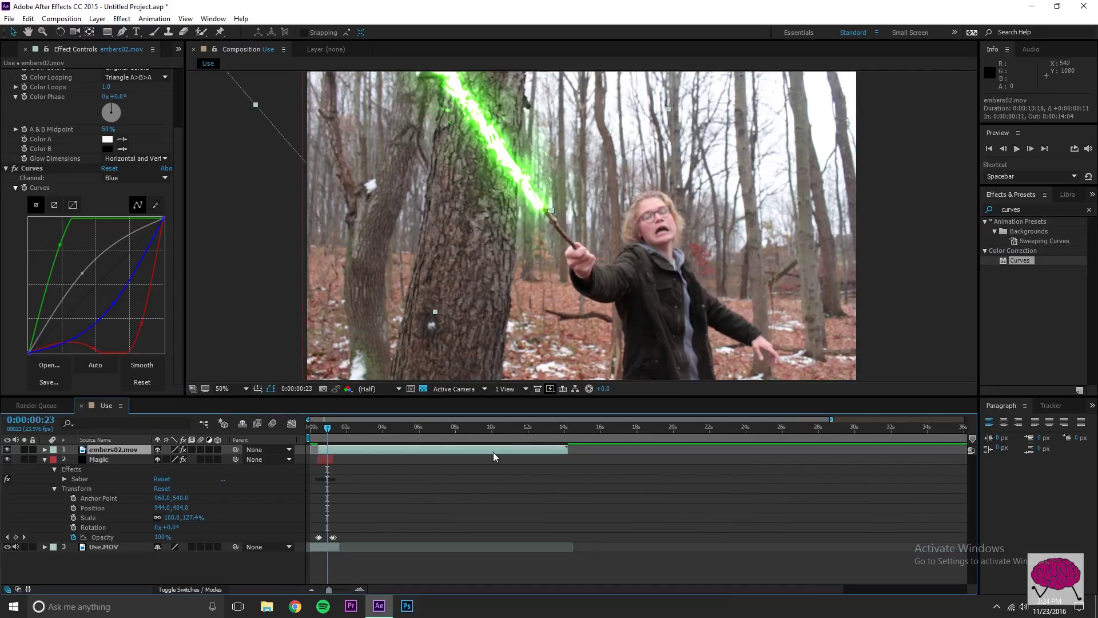
{"action": "left_click_drag", "start_coordinate": [568, 449], "coordinate": [332, 463]}
{"action": "left_click_drag", "start_coordinate": [329, 590], "coordinate": [377, 593]}
{"action": "left_click", "coordinate": [506, 430]}
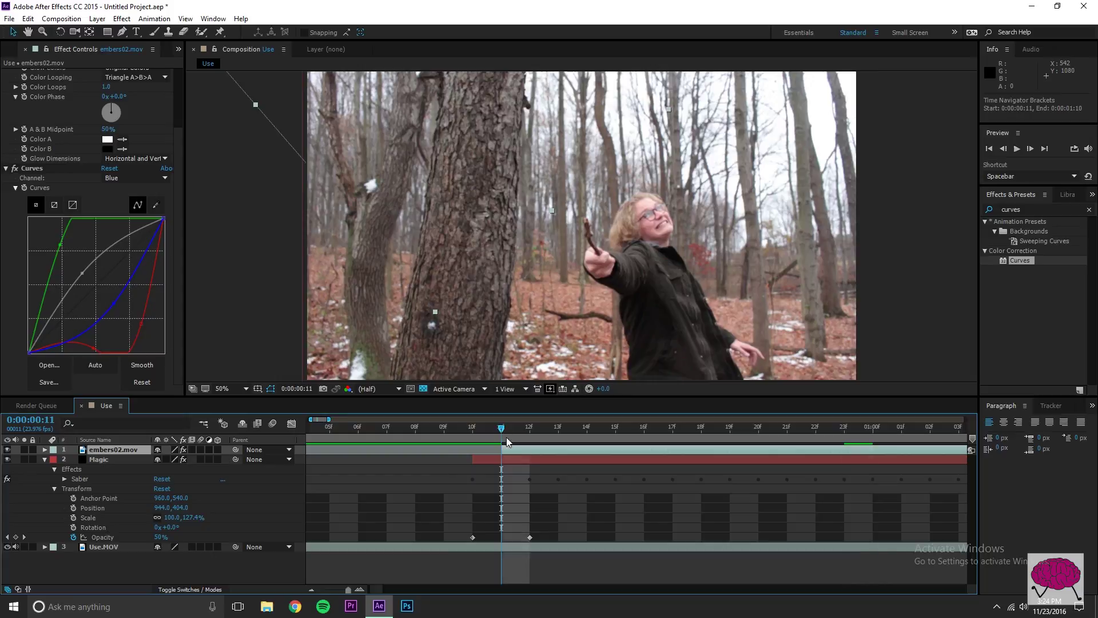
Move the embers onto the wand tip near the beam's start and extend the layer's in-point to 0:00:00:10
{"action": "left_click_drag", "start_coordinate": [503, 428], "coordinate": [603, 428]}
{"action": "left_click_drag", "start_coordinate": [540, 190], "coordinate": [551, 159]}
{"action": "left_click_drag", "start_coordinate": [529, 426], "coordinate": [478, 452]}
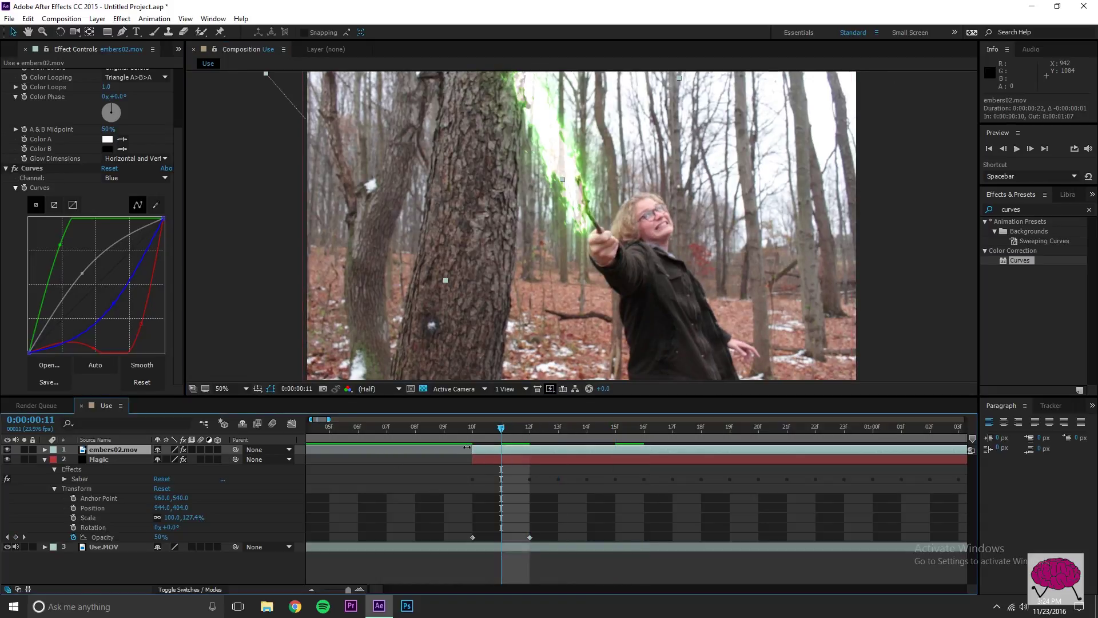
Keyframe the ember layer's Position from 262, -348 at 0:00:00:11 to 292, -146 at 0:00:01:05, with intermediate keyframes following the wand tip
{"action": "left_click", "coordinate": [45, 450]}
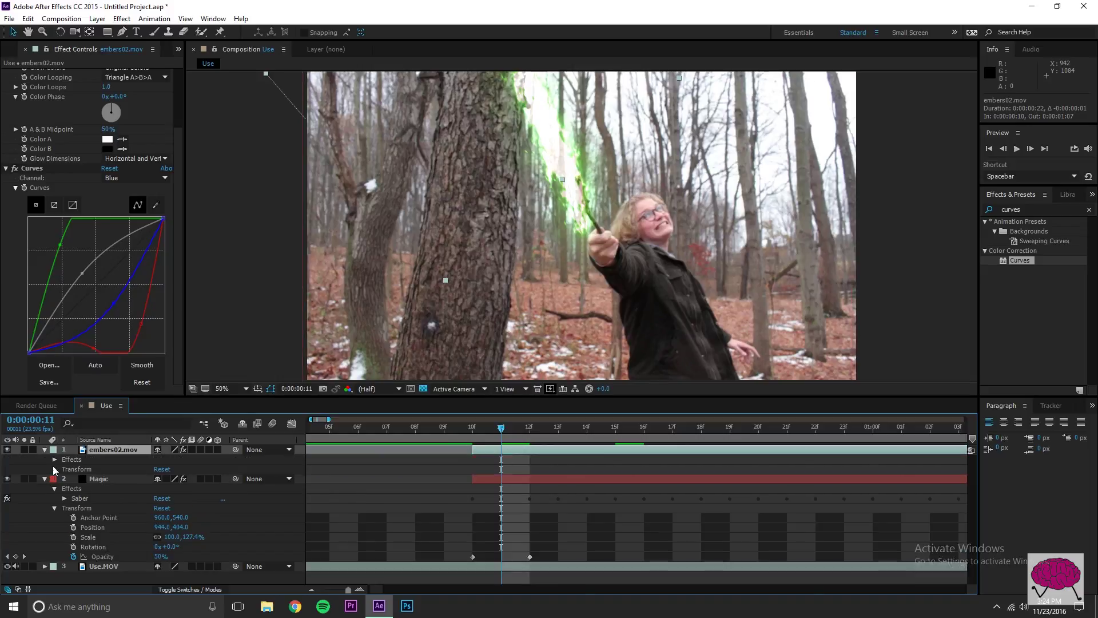
{"action": "left_click", "coordinate": [55, 469]}
{"action": "left_click", "coordinate": [73, 488]}
{"action": "left_click_drag", "start_coordinate": [501, 428], "coordinate": [788, 443]}
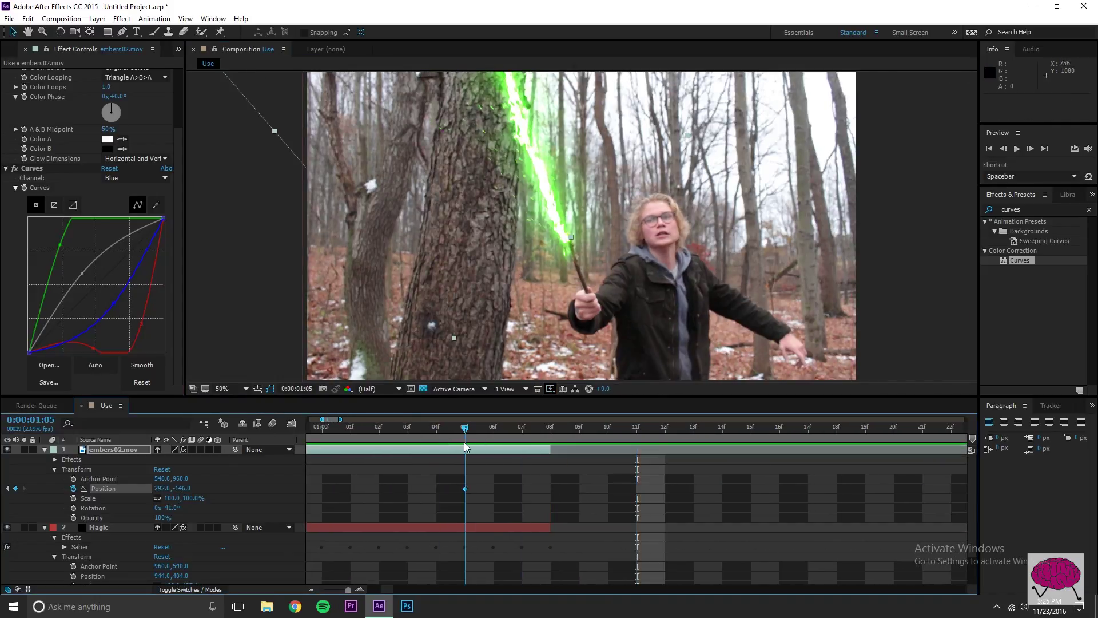
{"action": "left_click_drag", "start_coordinate": [551, 451], "coordinate": [579, 452]}
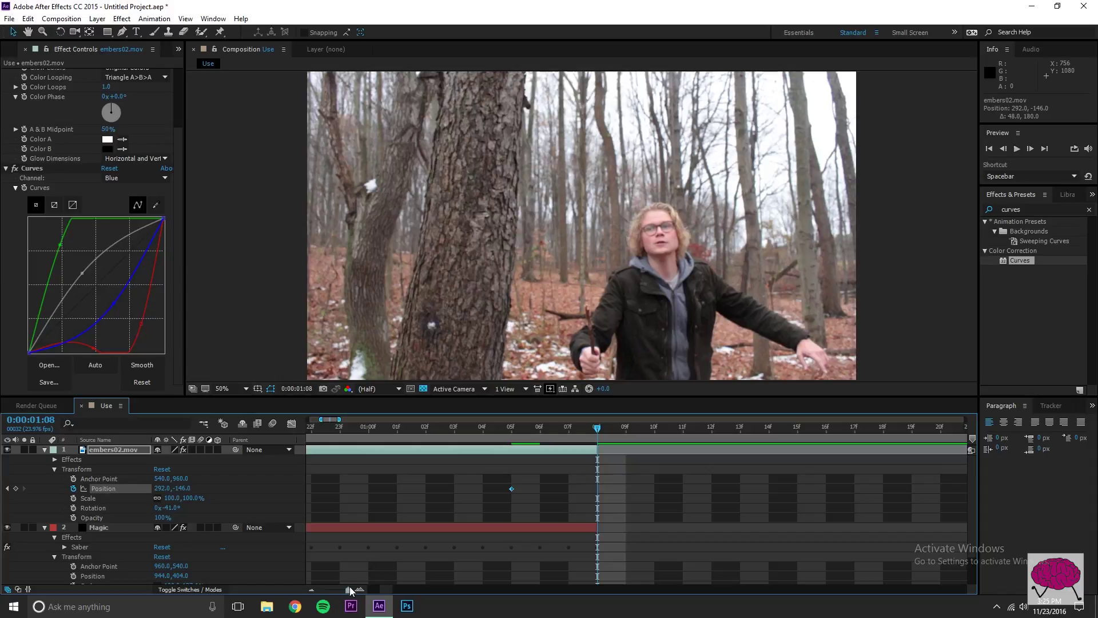
Preview the composition from 0:00:00:04 to check that the embers follow the wand tip
{"action": "left_click_drag", "start_coordinate": [369, 426], "coordinate": [268, 425]}
{"action": "key", "text": "space"}
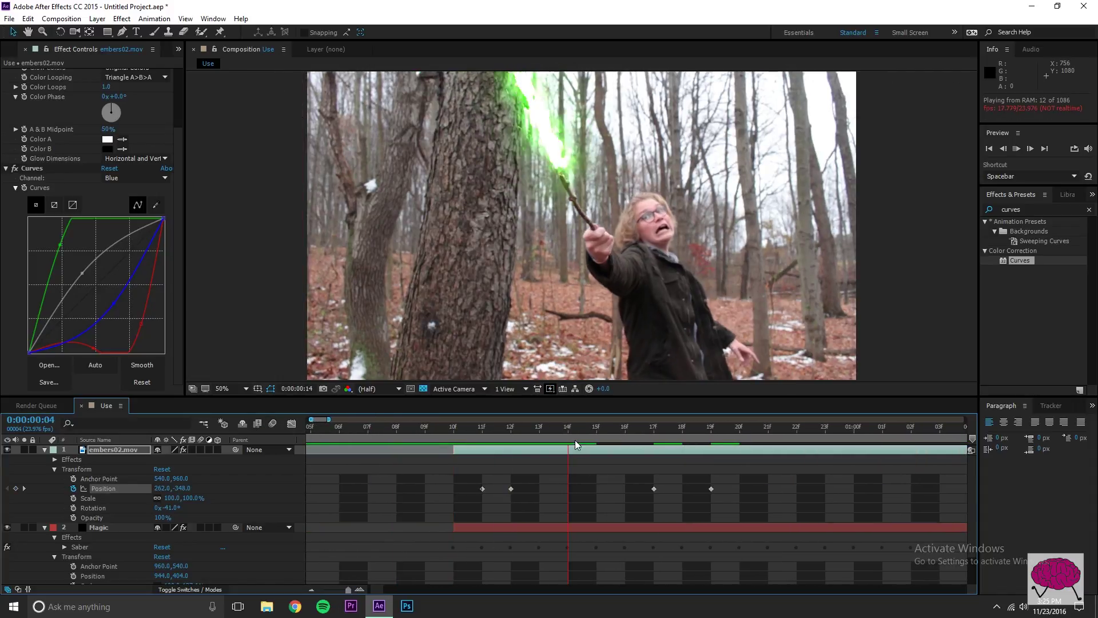
{"action": "key", "text": "space"}
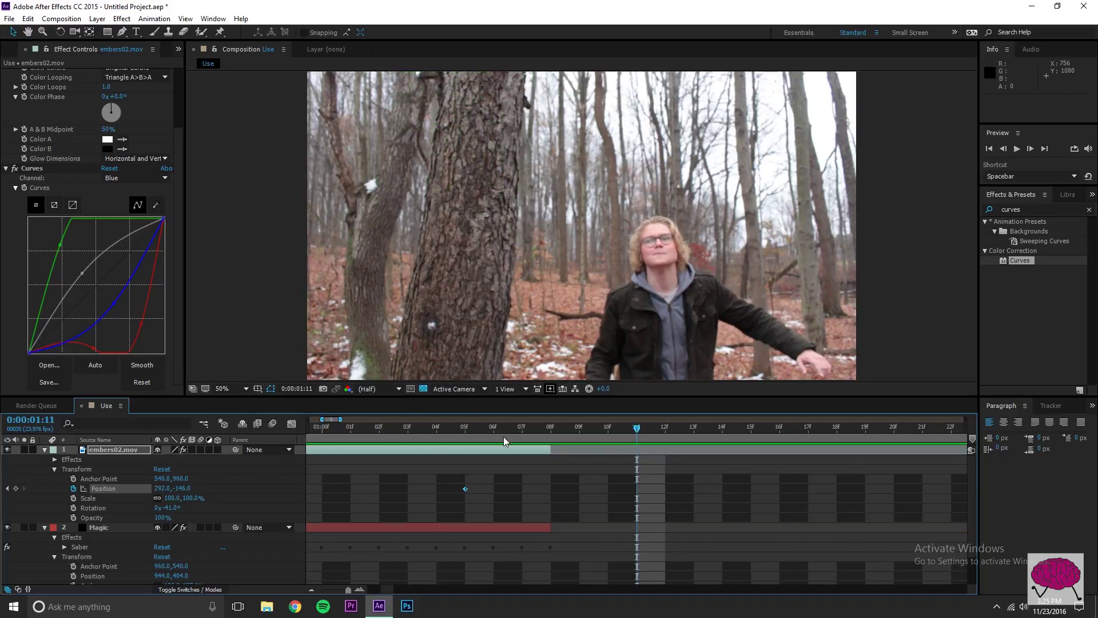
Extend the ember layer to 0:00:01:10 and add Opacity keyframes at 0:00:01:05 and 0:00:01:10 to fade it out
{"action": "left_click_drag", "start_coordinate": [450, 436], "coordinate": [471, 448]}
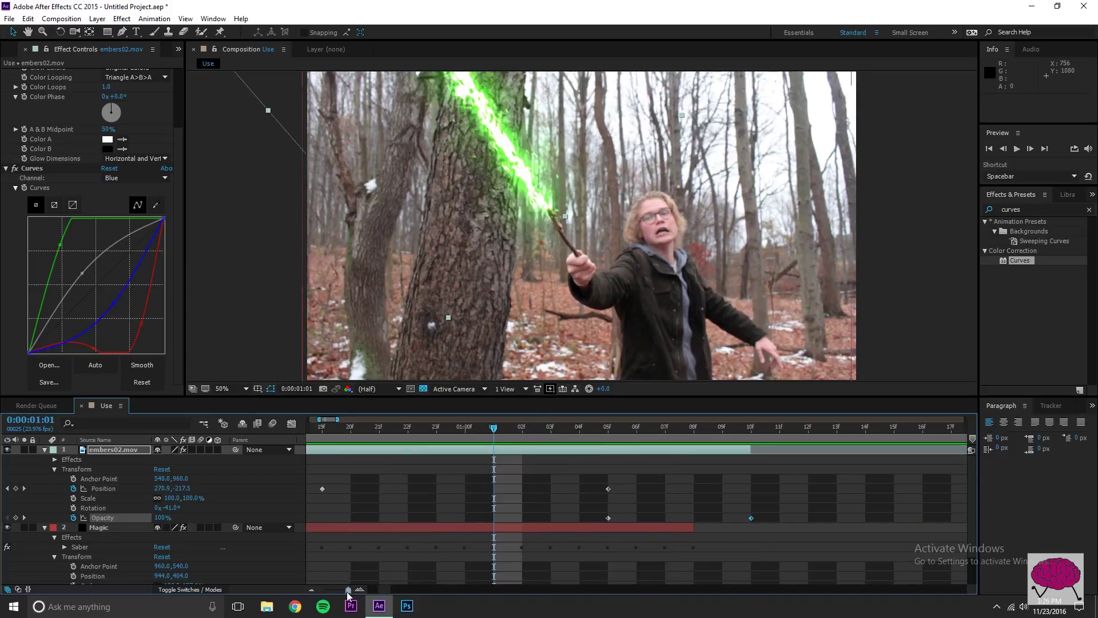
{"action": "left_click_drag", "start_coordinate": [348, 591], "coordinate": [323, 591]}
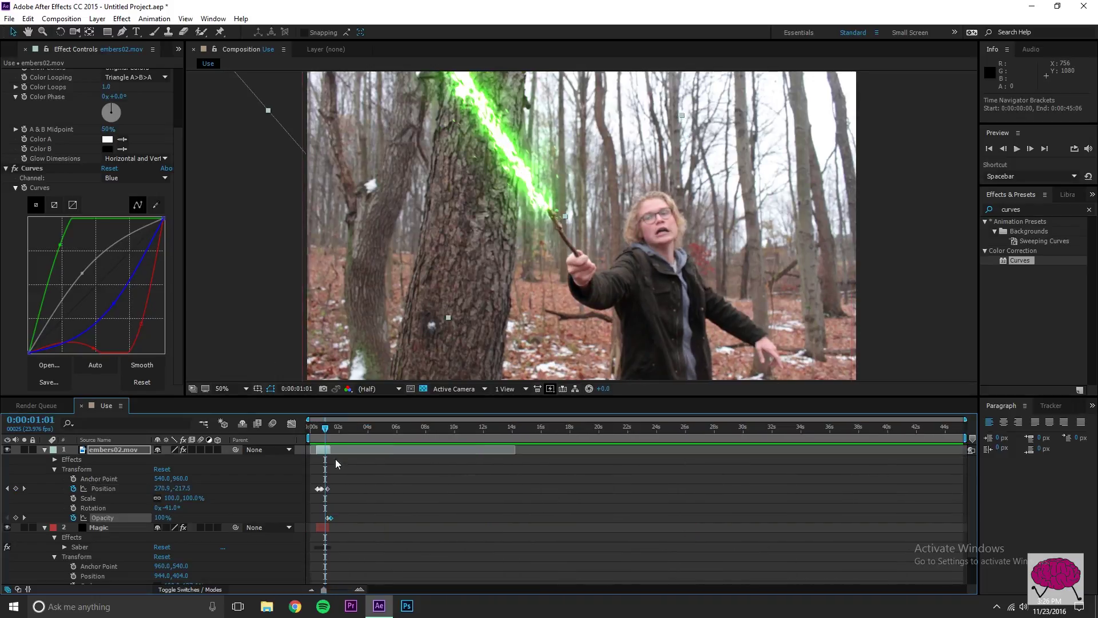
{"action": "left_click", "coordinate": [313, 429]}
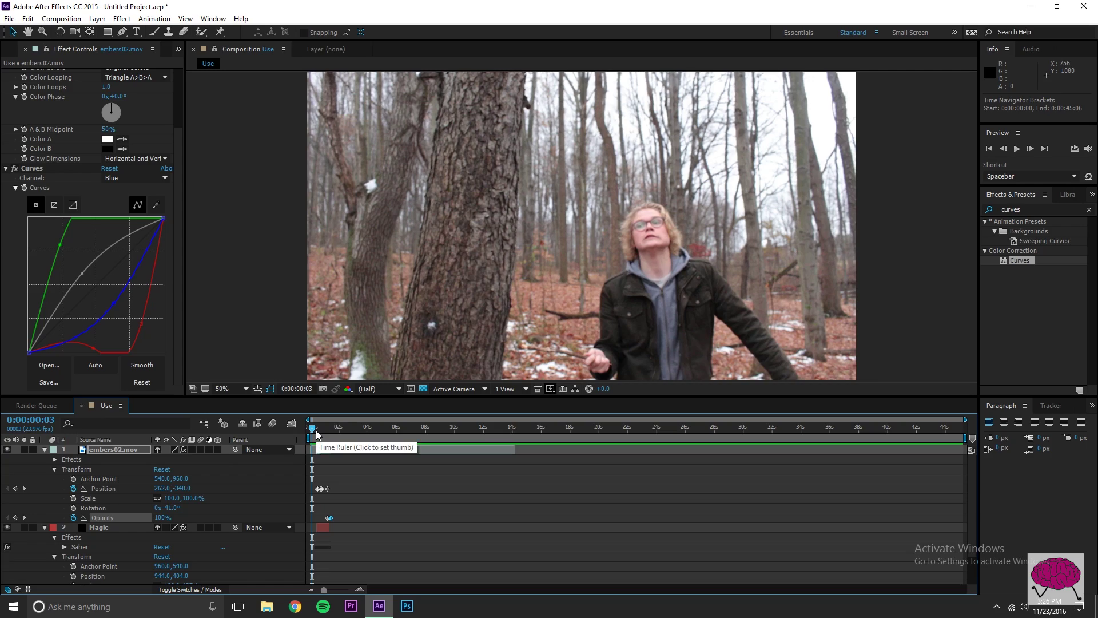